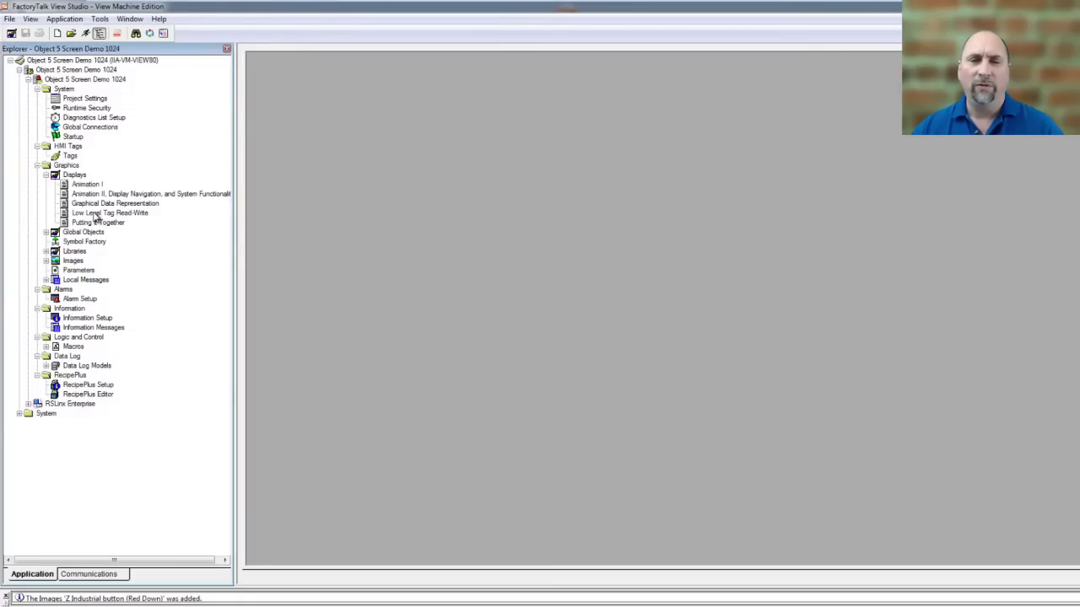
Open the Low Level Tag Read-Write display from Graphics > Displays in the Explorer.
double_click(95, 213)
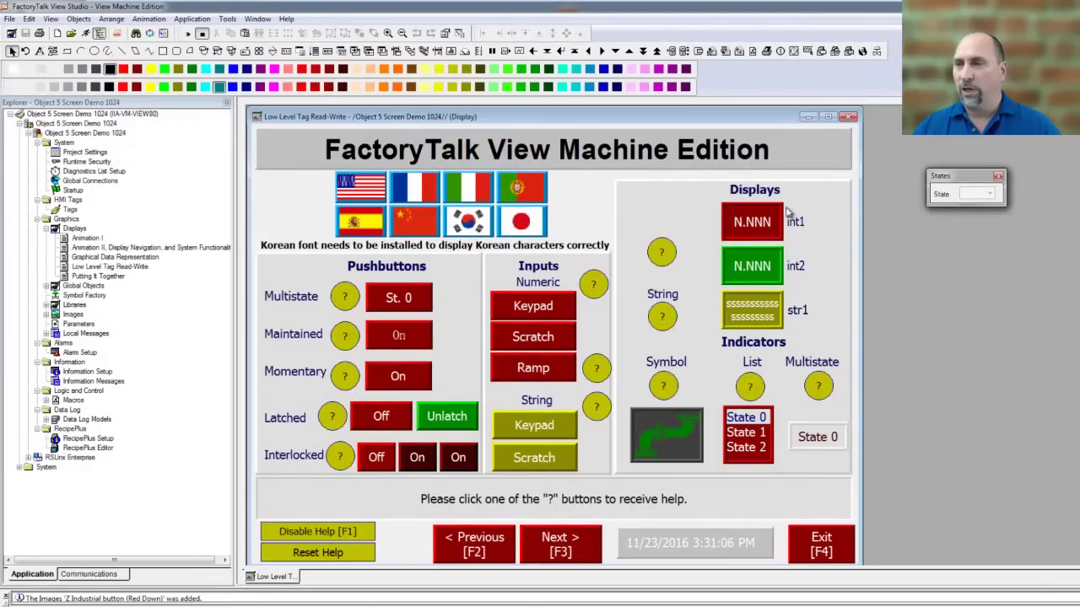
Widen the display window and move the Displays and Indicators objects off the display.
left_click_drag(862, 240, 1056, 242)
left_click_drag(894, 181, 625, 413)
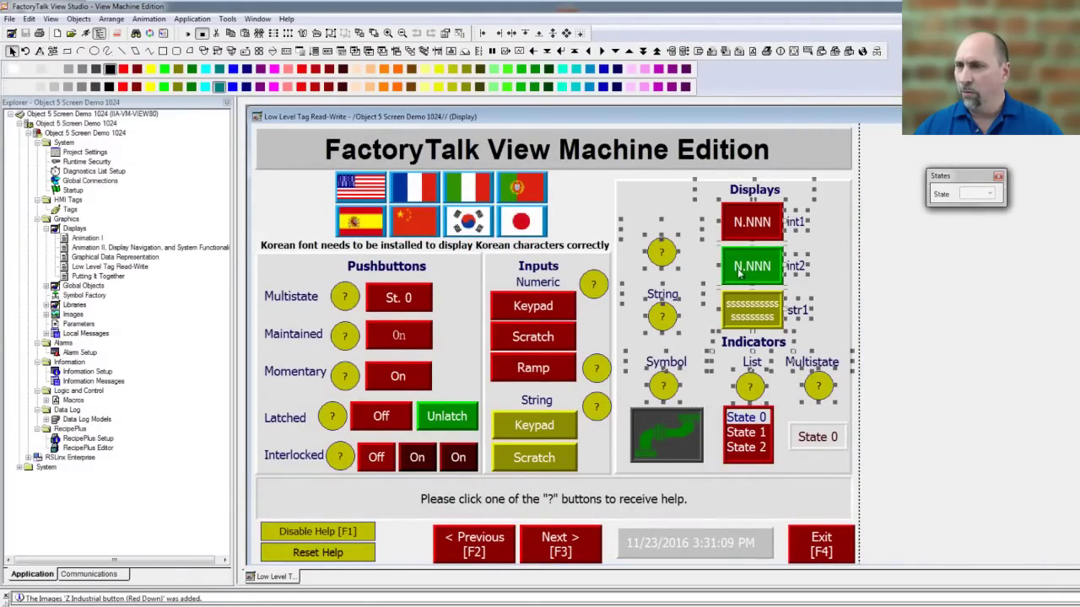
left_click_drag(749, 224, 862, 241)
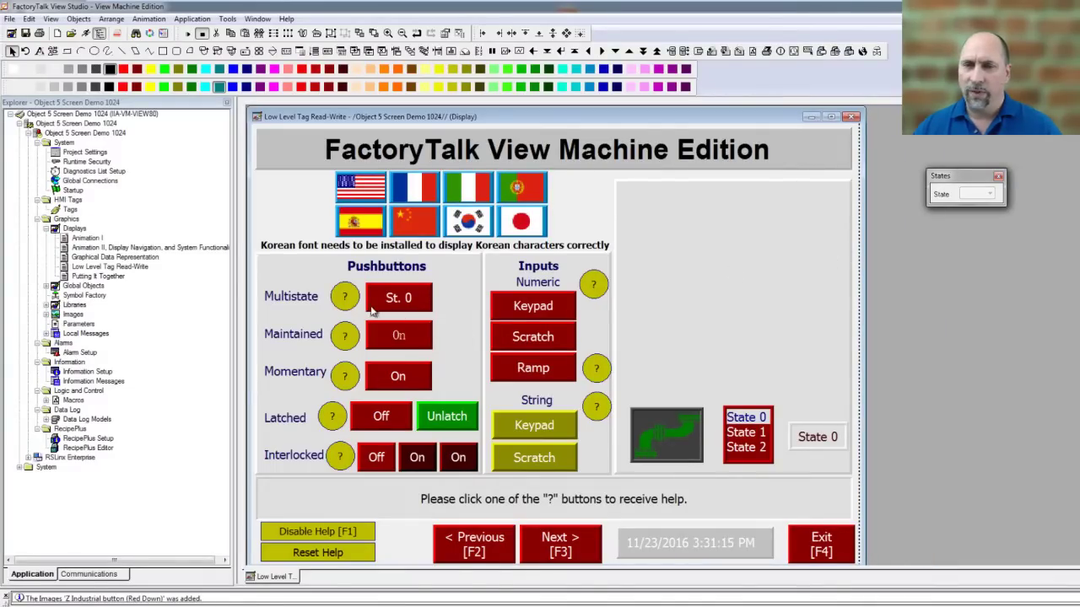
Copy the Maintained On pushbutton into the empty right panel and open its properties.
left_click(401, 336)
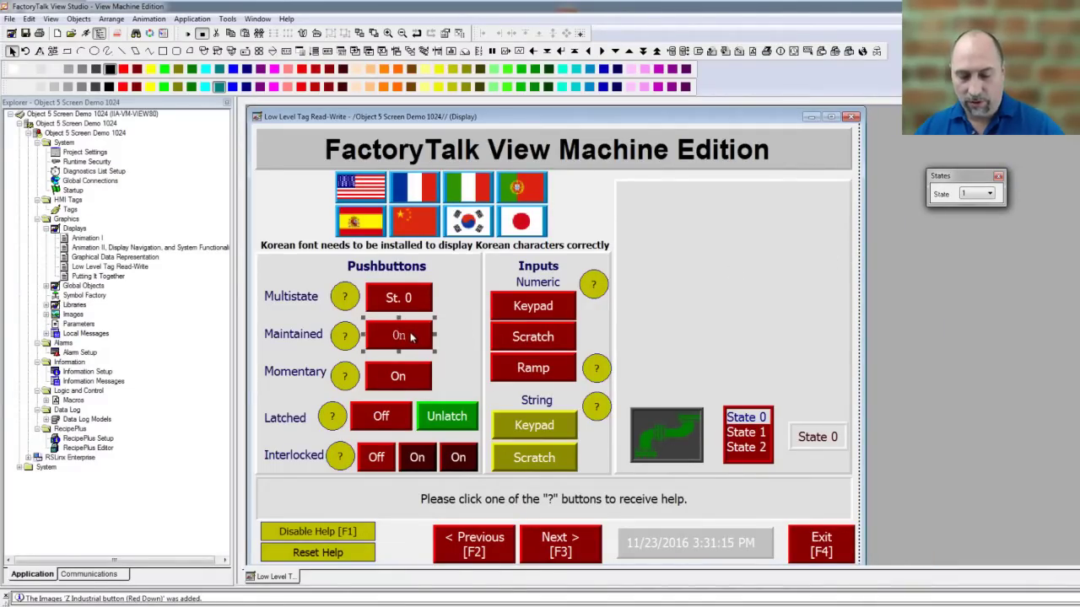
left_click_drag(411, 336, 724, 317)
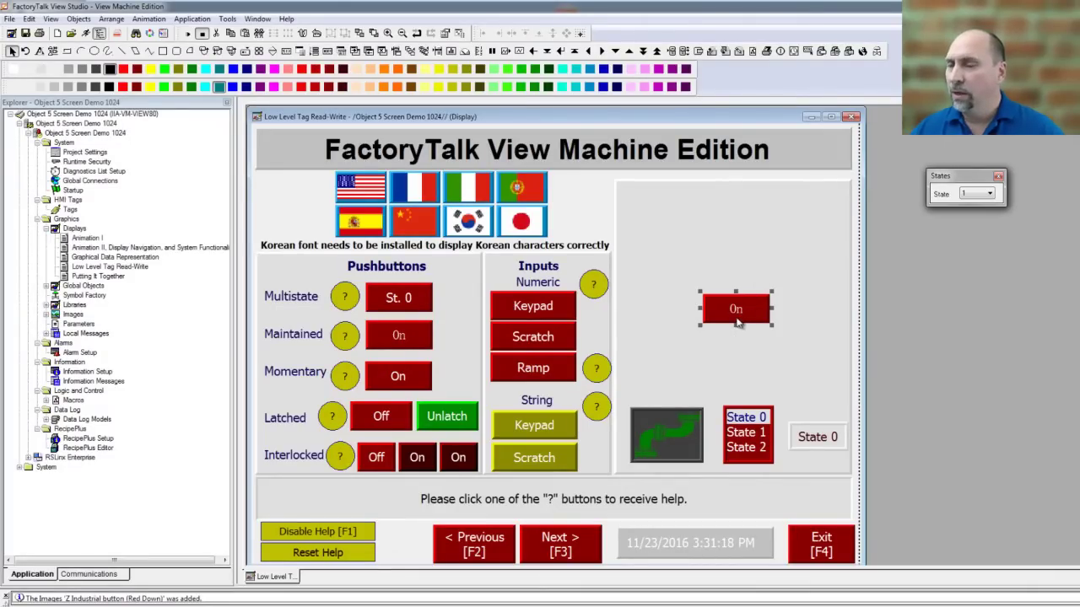
left_click_drag(737, 324, 740, 329)
double_click(740, 319)
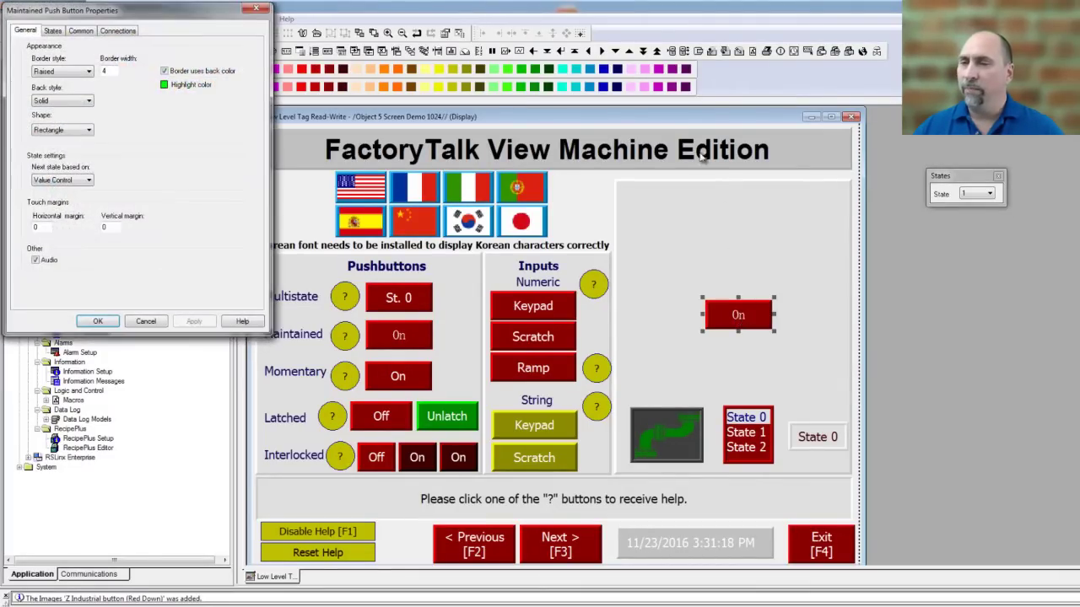
Give the copied button border style None and back style Transparent, applying each change.
left_click_drag(184, 12, 447, 169)
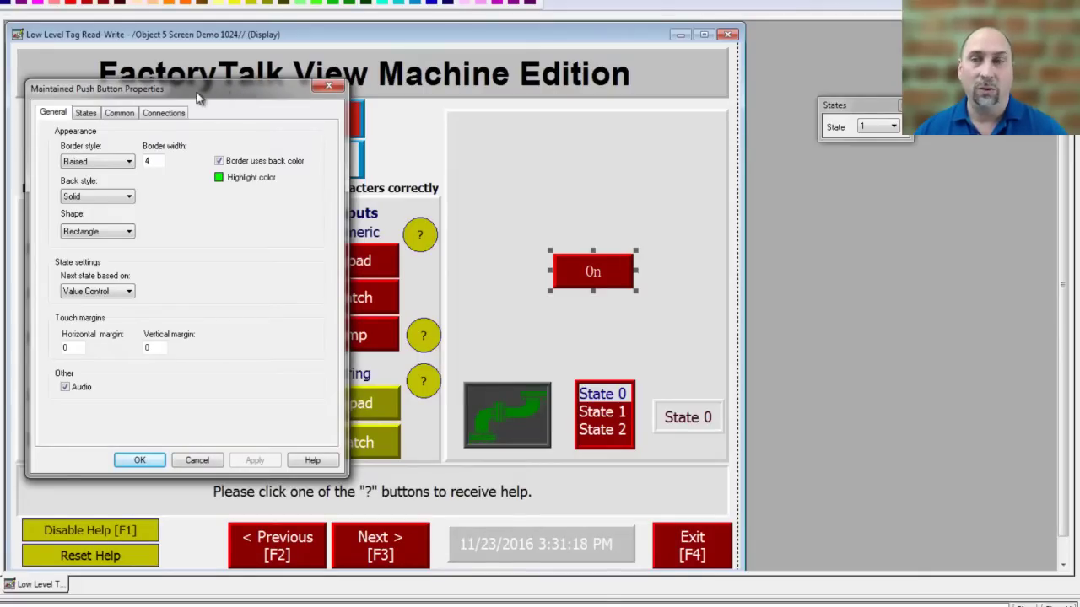
left_click(126, 161)
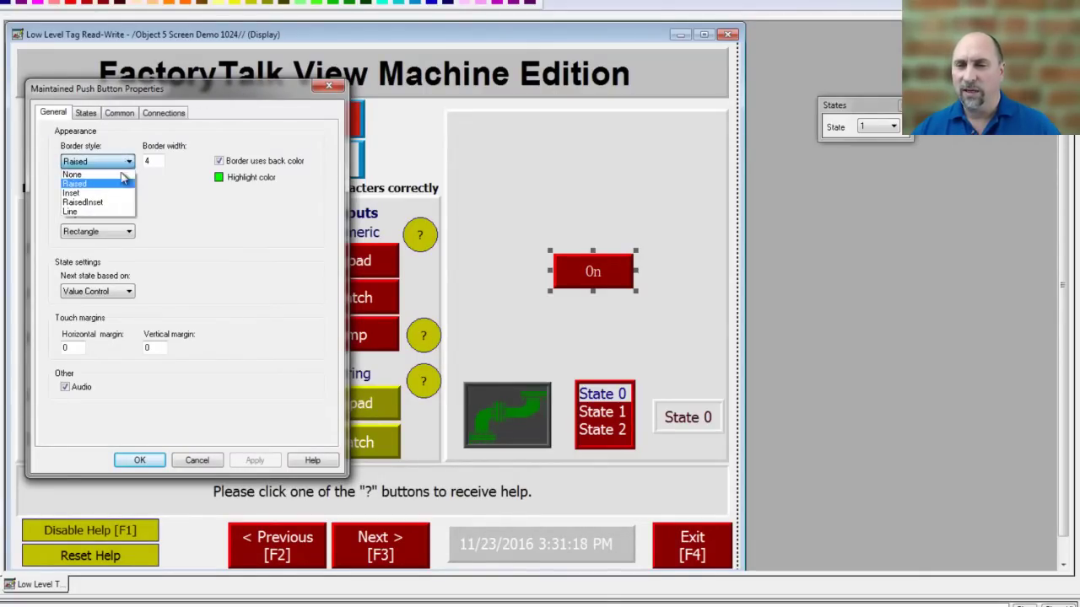
left_click(84, 174)
left_click(258, 461)
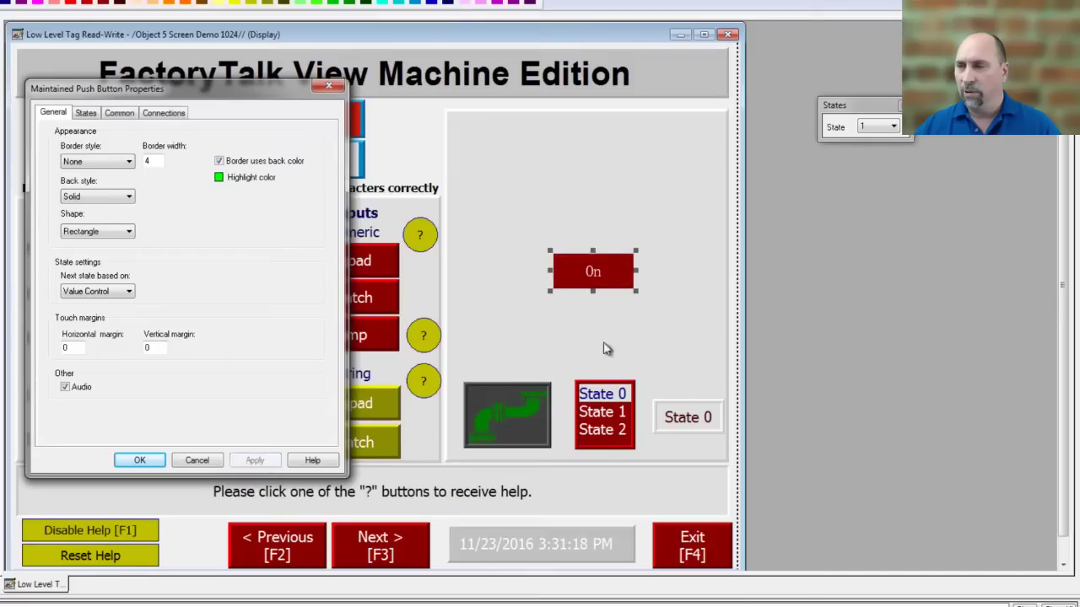
left_click(123, 196)
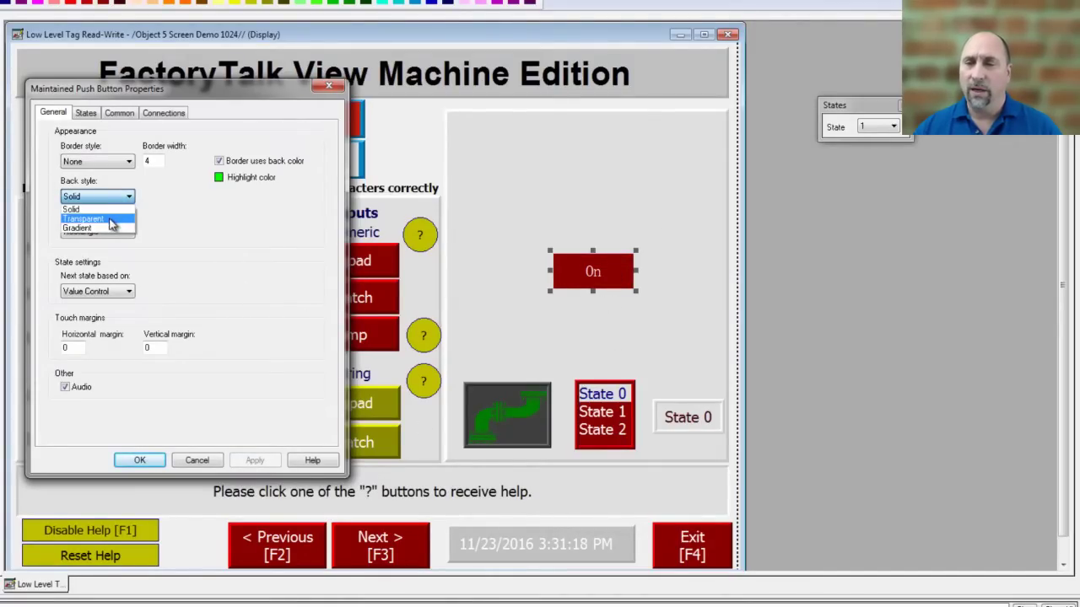
left_click(113, 218)
left_click(256, 462)
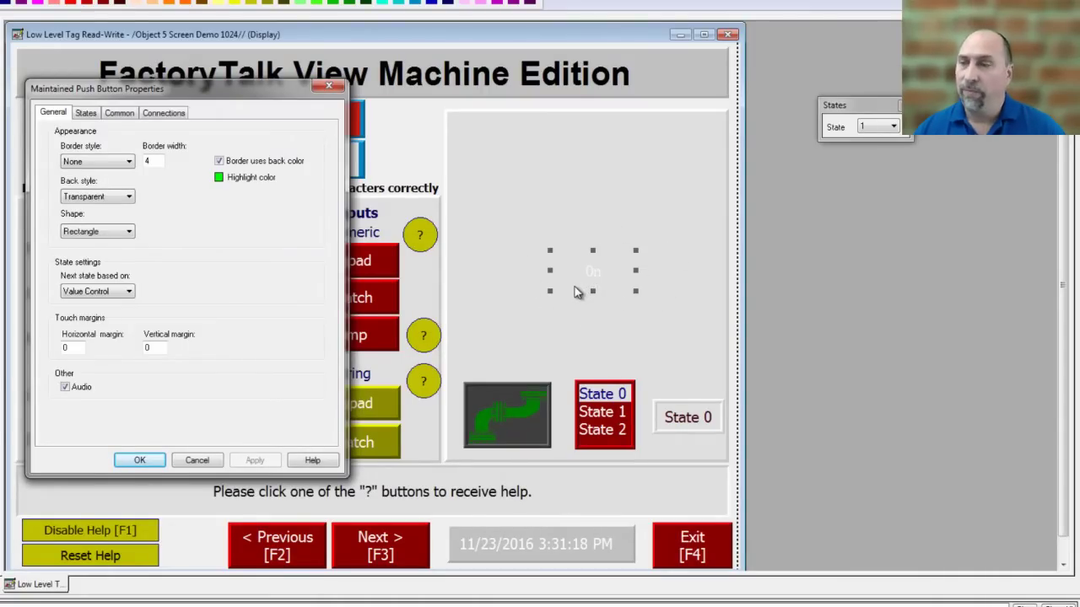
left_click(86, 114)
Select the Off state, State0, in the pushbutton's States list.
left_click(59, 147)
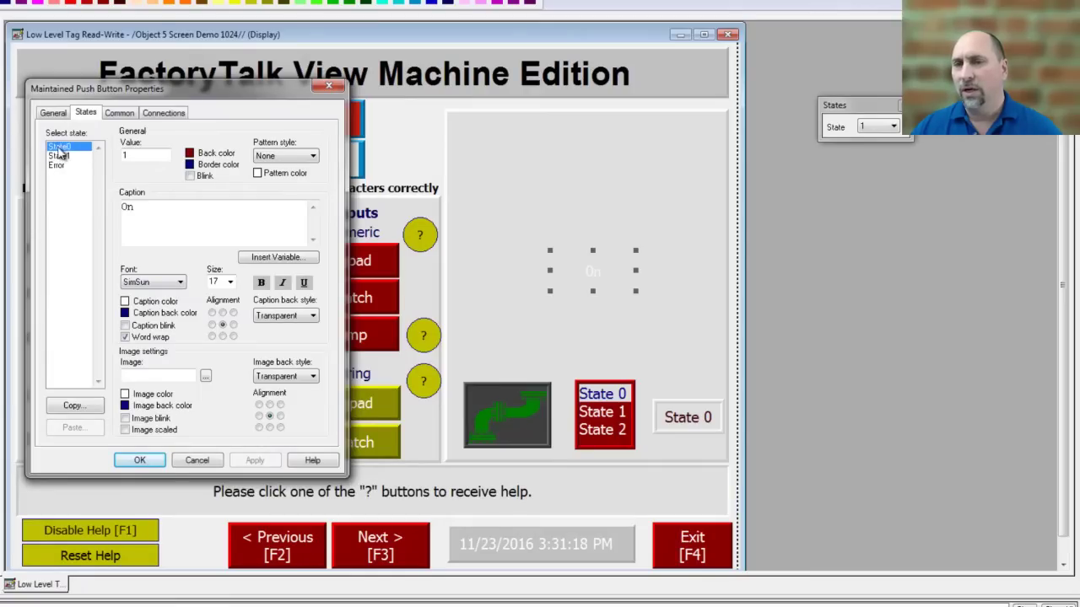
left_click(59, 156)
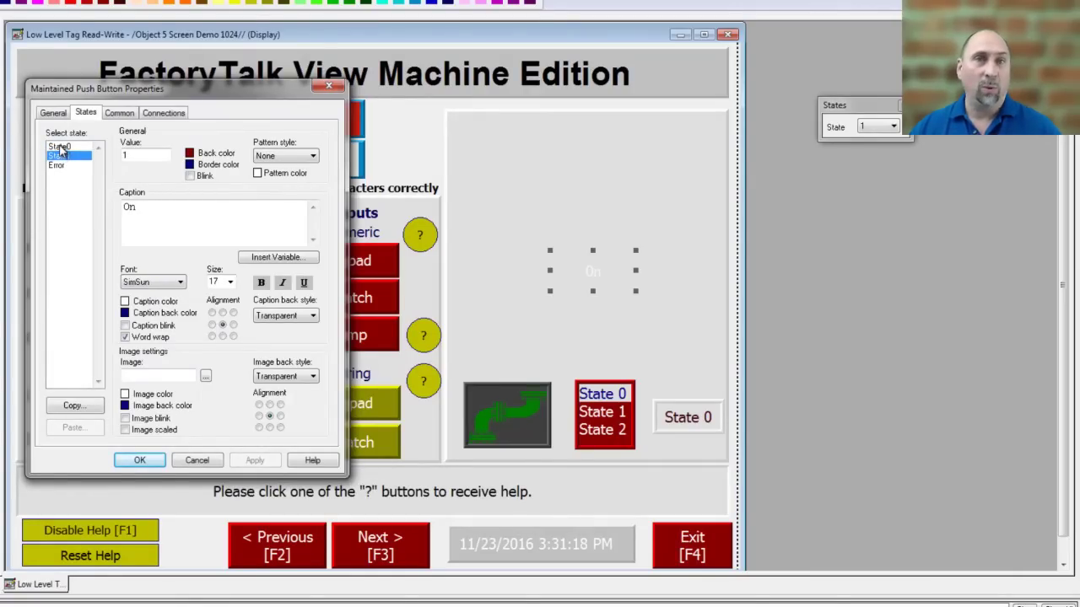
left_click(60, 147)
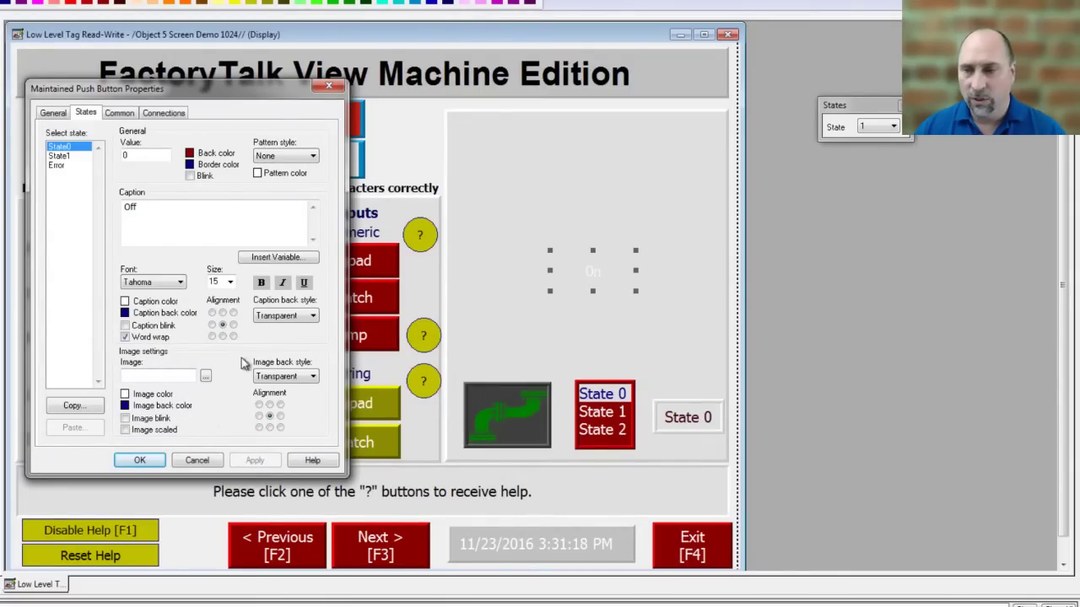
Browse images for State0, previewing the arrow images, and choose Add from File.
left_click(205, 377)
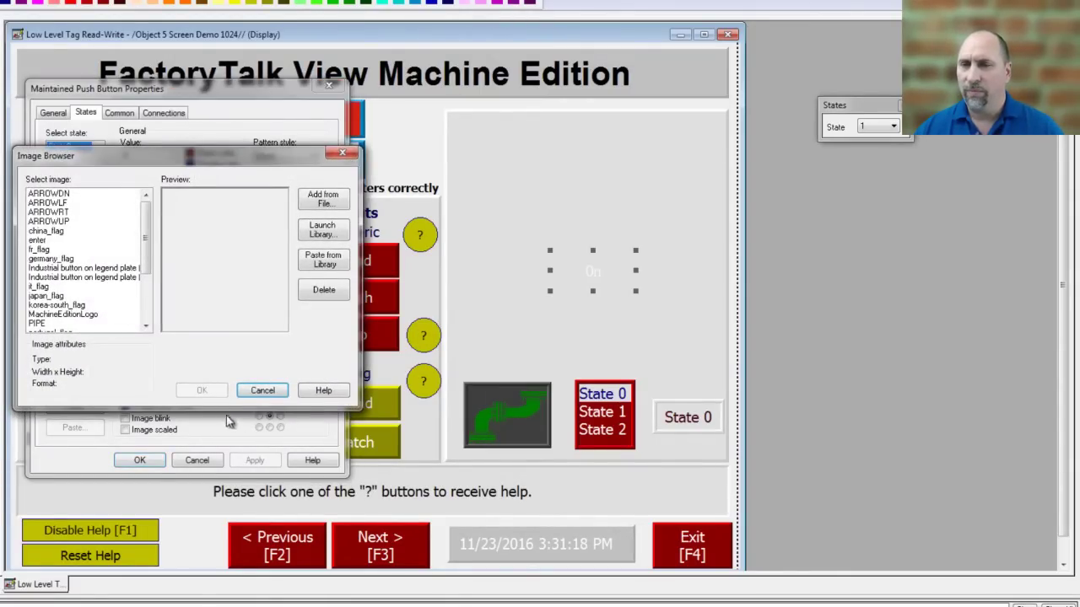
left_click(53, 194)
left_click(53, 202)
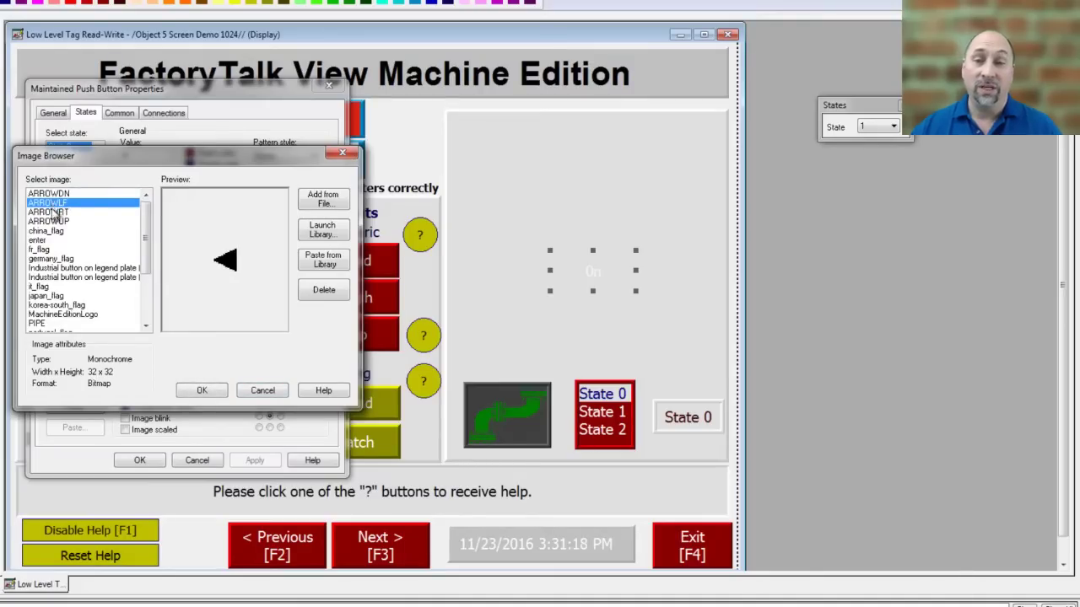
left_click(53, 212)
left_click(52, 221)
left_click(52, 212)
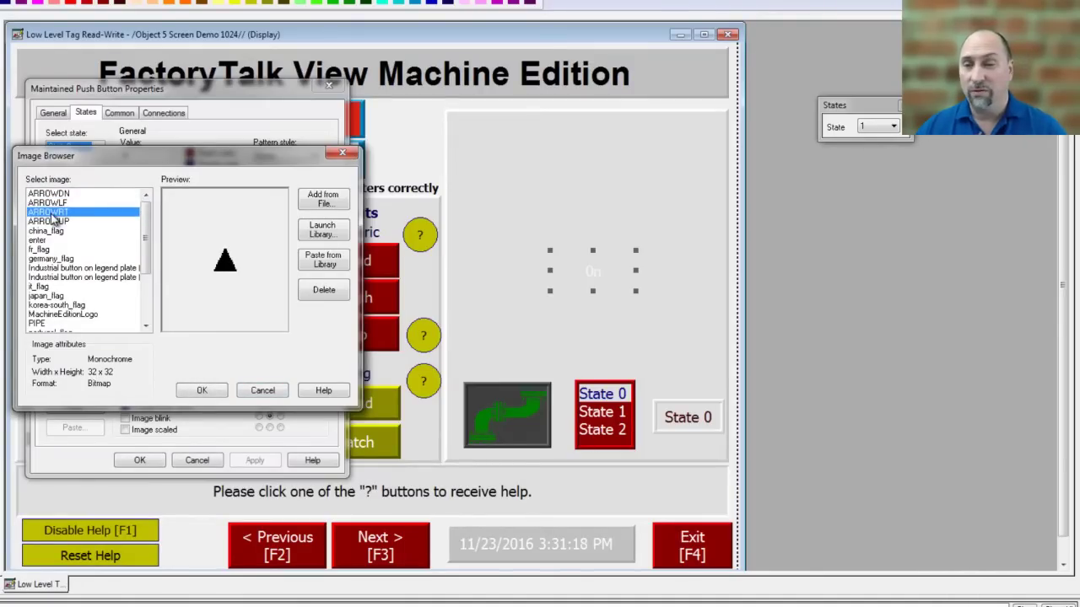
left_click(325, 203)
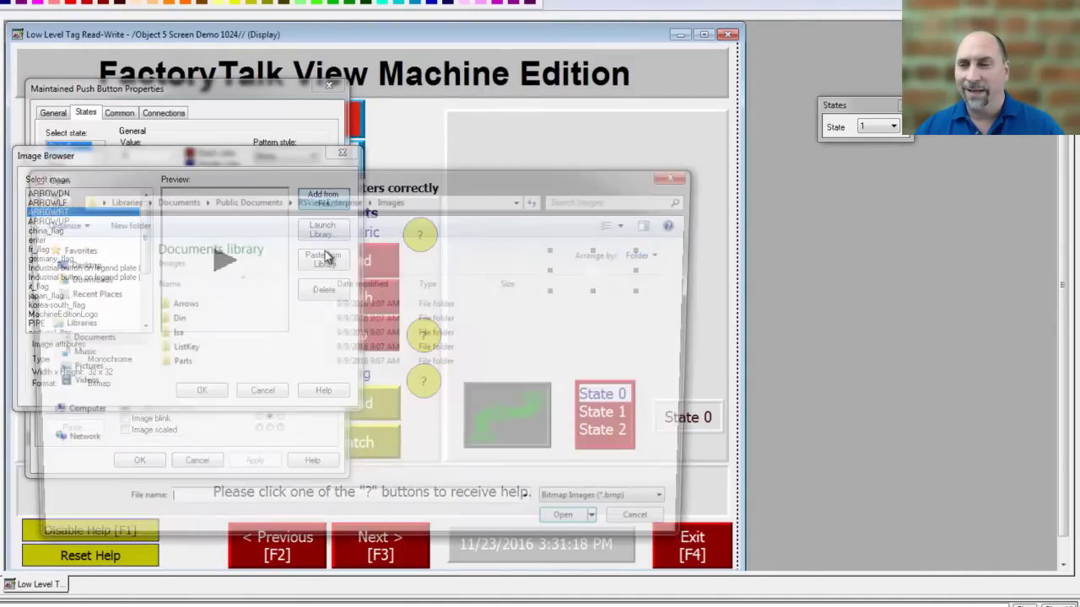
Check the supported image file types, cancel the Open dialog, and launch the Symbol Factory library.
left_click_drag(400, 175, 393, 56)
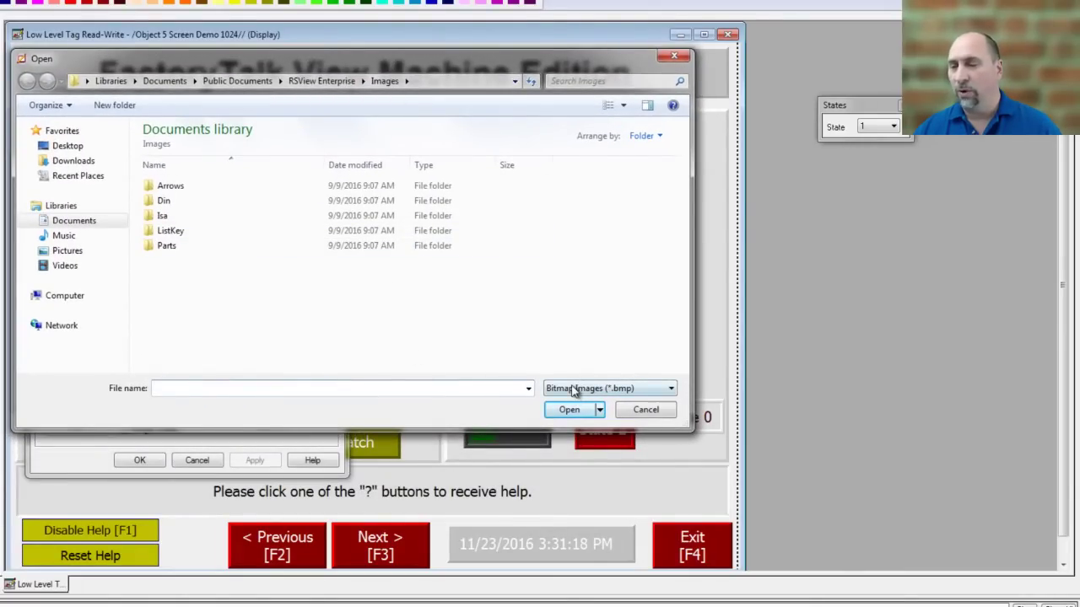
left_click(667, 392)
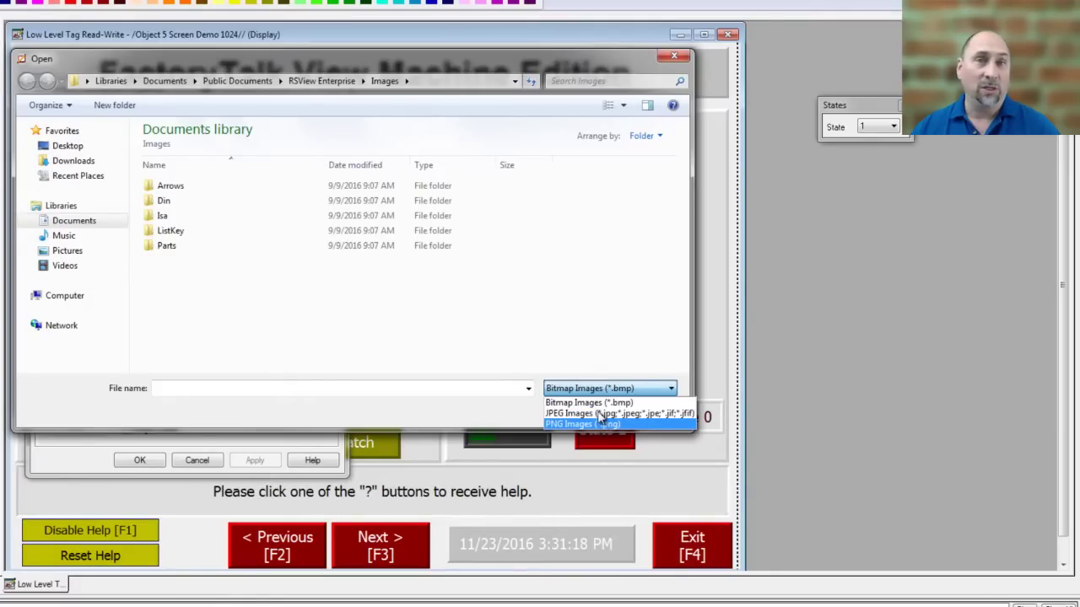
left_click(626, 287)
left_click(678, 57)
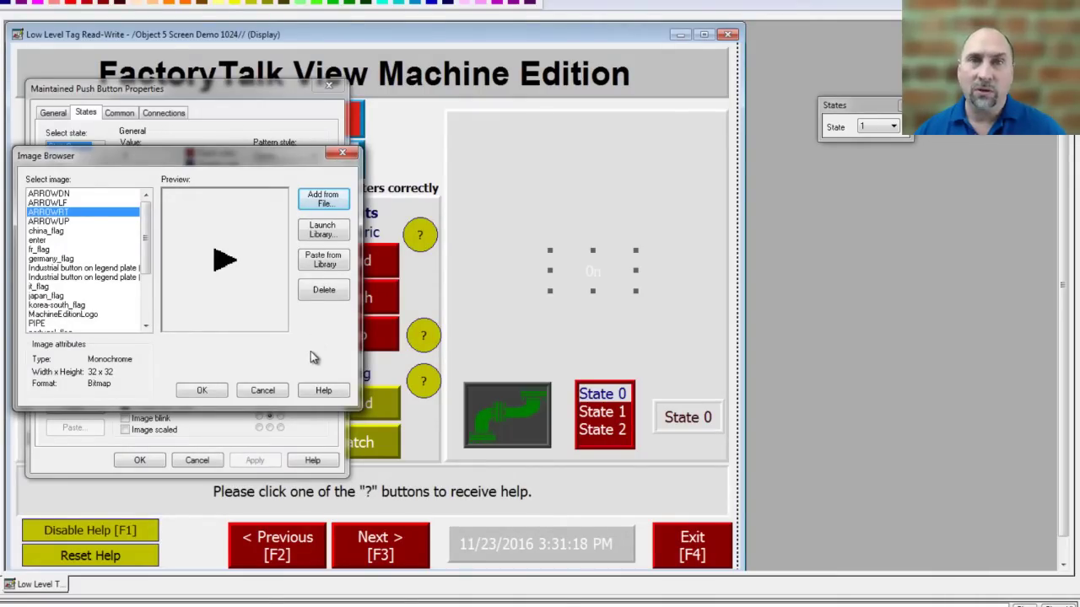
left_click(320, 230)
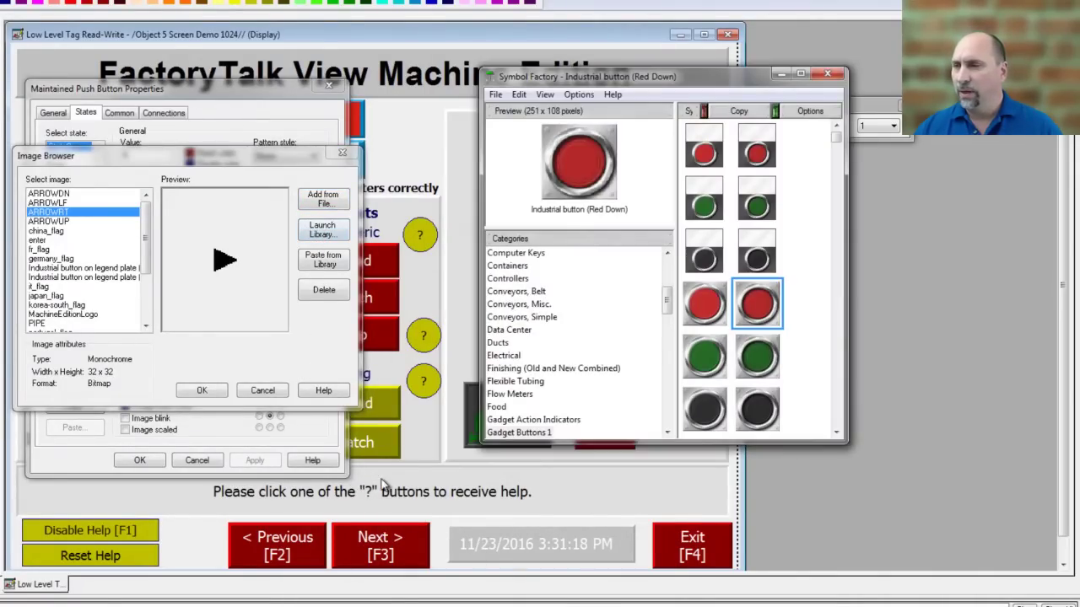
Compare the red up and down buttons and select Industrial button (Red Up).
left_click(702, 314)
left_click(743, 314)
left_click(717, 312)
left_click(746, 312)
left_click(719, 313)
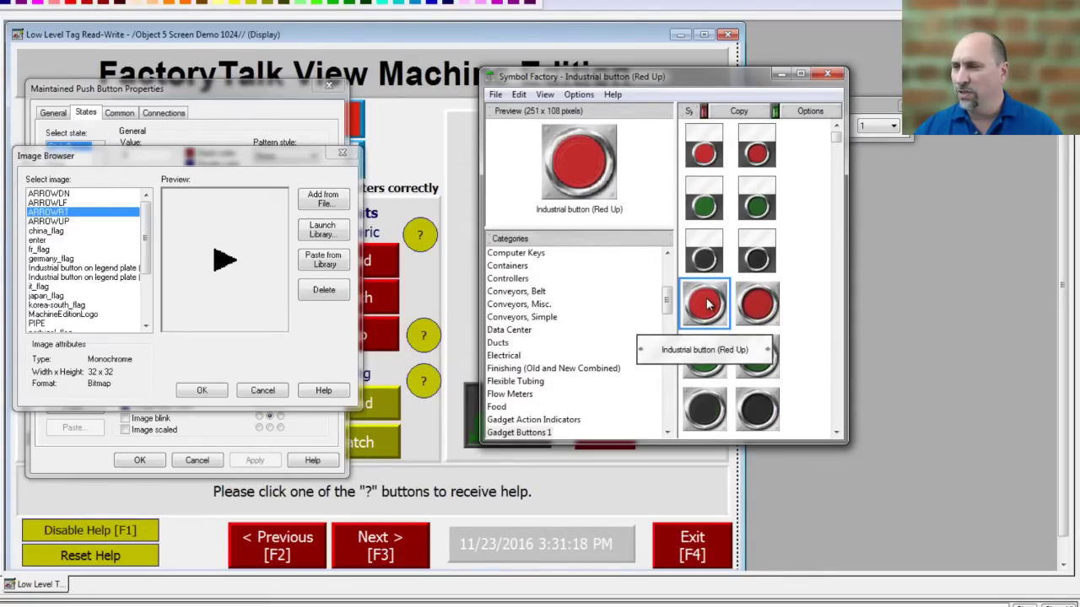
Paste the Industrial button (Red Up) image into the project and apply it to State0.
left_click(735, 112)
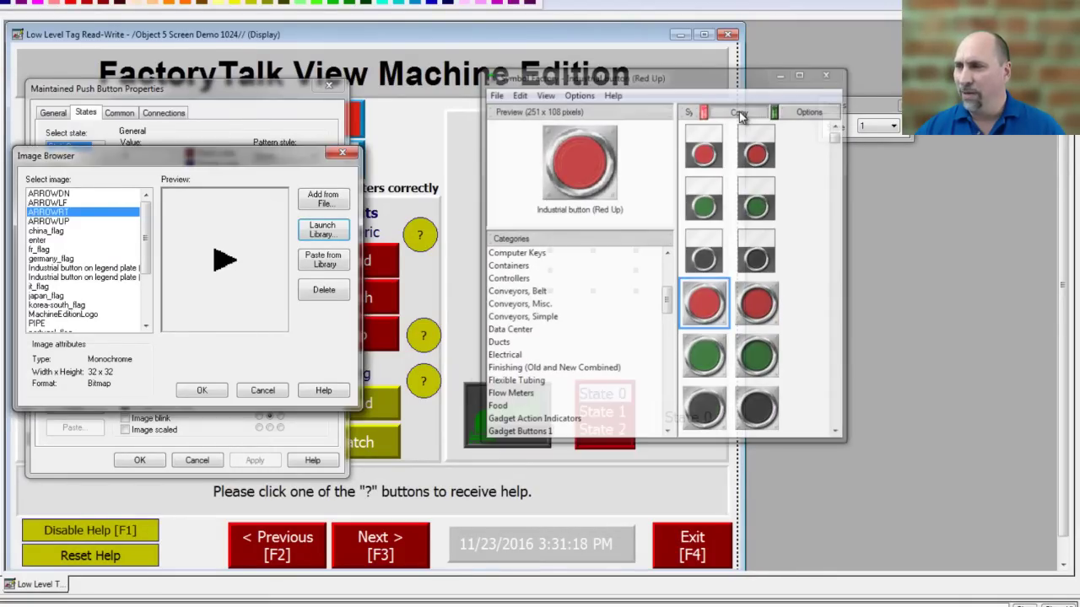
left_click(323, 260)
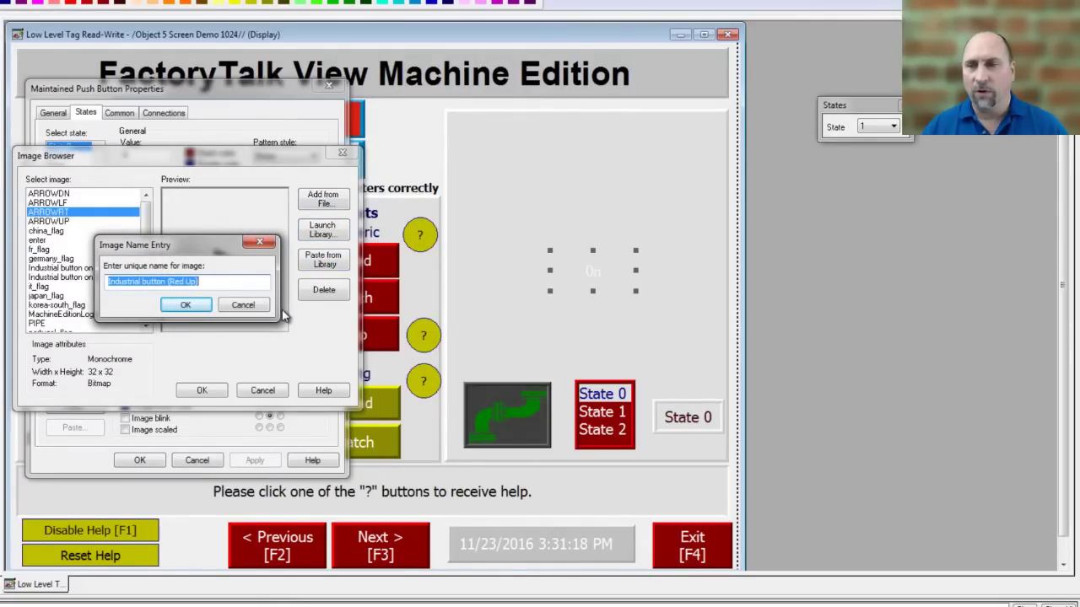
left_click(193, 307)
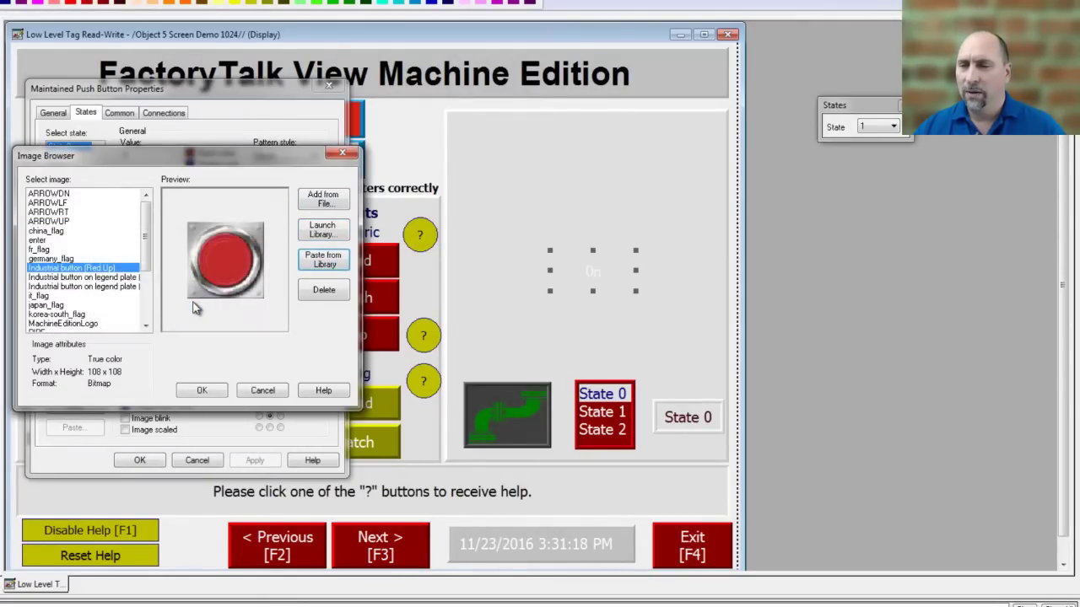
left_click(203, 391)
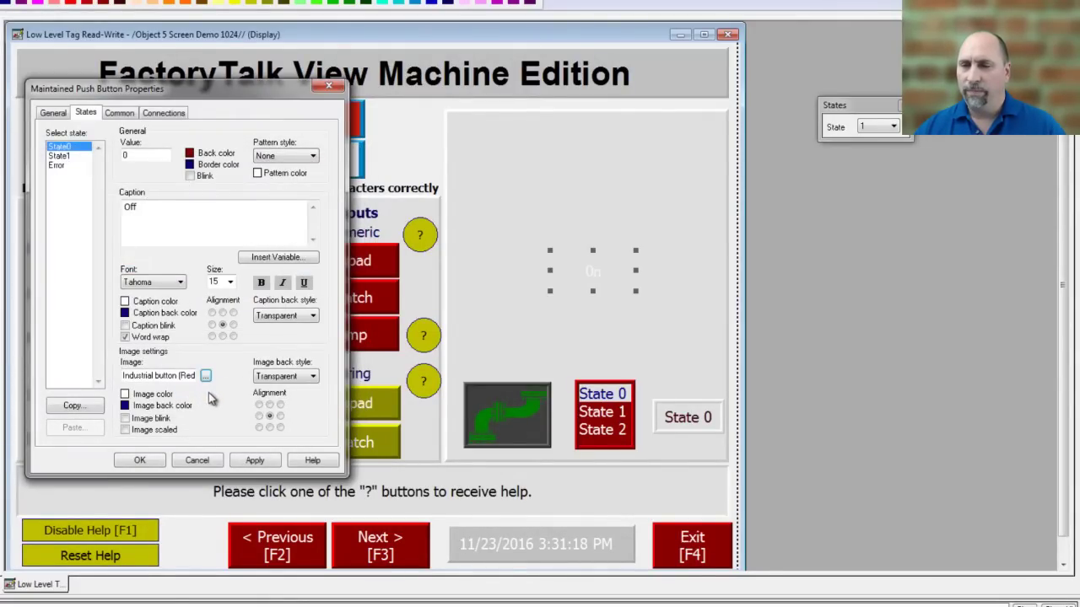
left_click(256, 460)
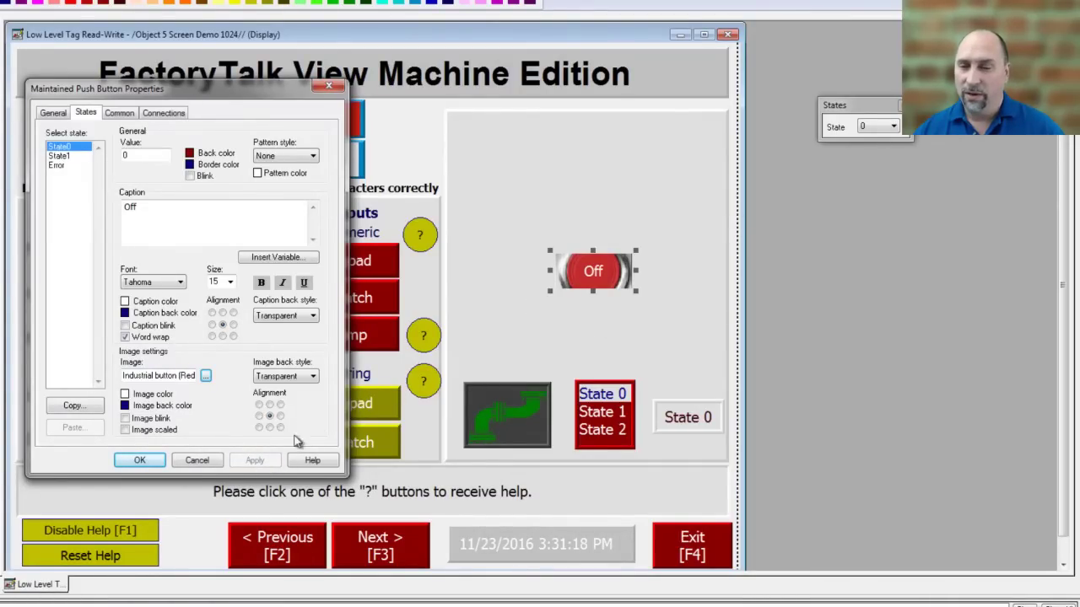
left_click(126, 430)
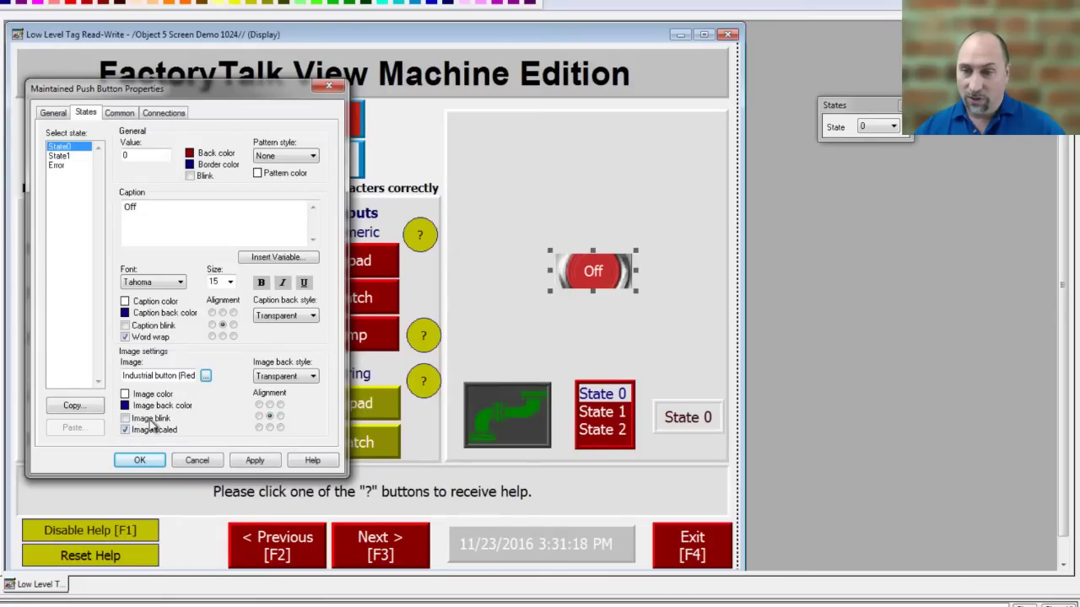
left_click(254, 460)
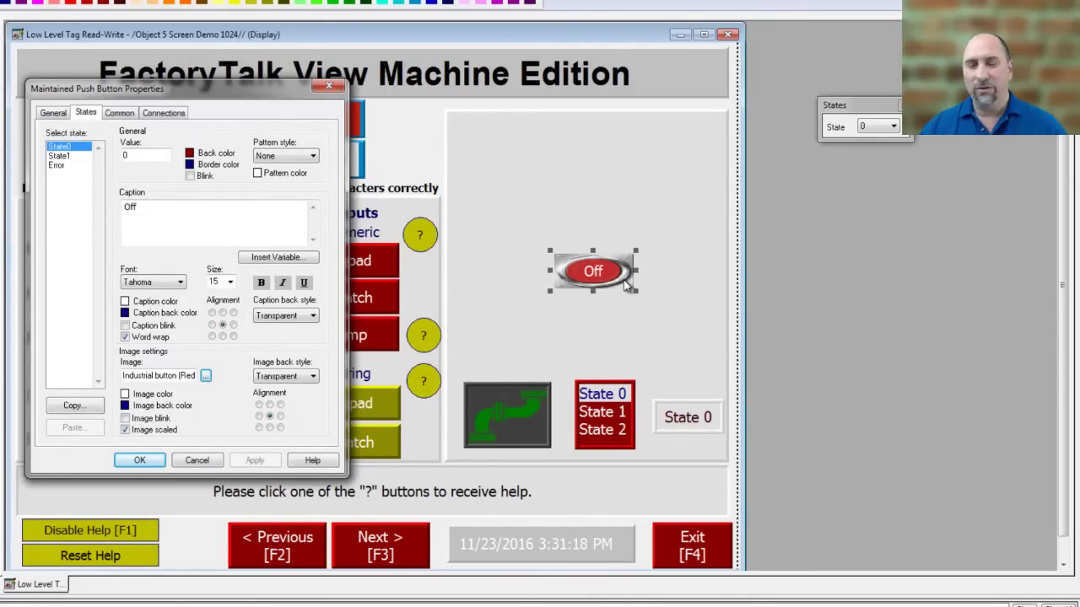
left_click(125, 430)
left_click(251, 464)
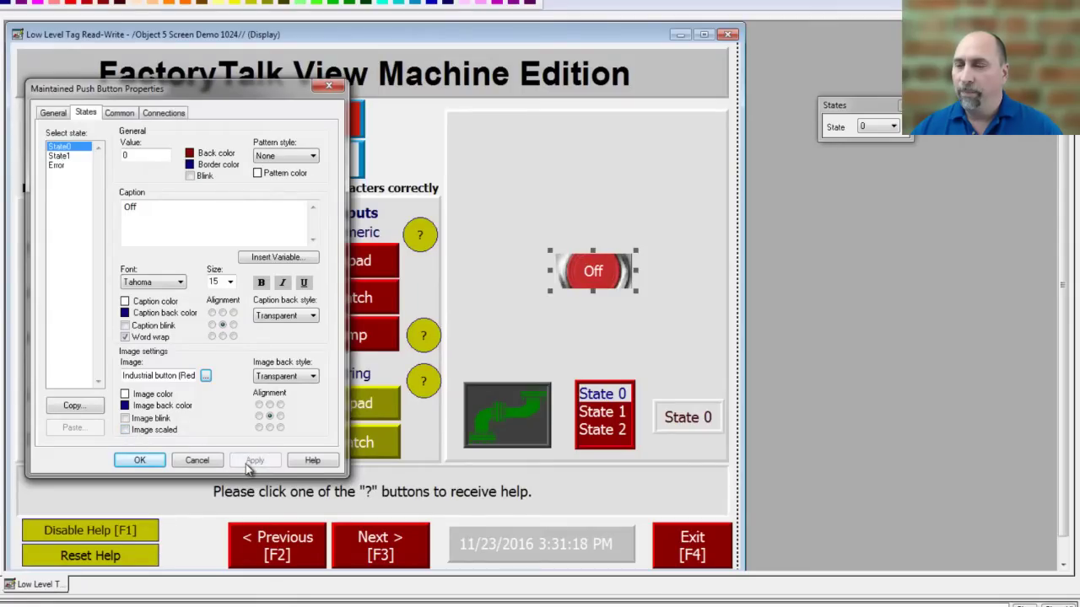
For State1, open the Symbol Factory library and select Industrial button (Red Down).
left_click(67, 157)
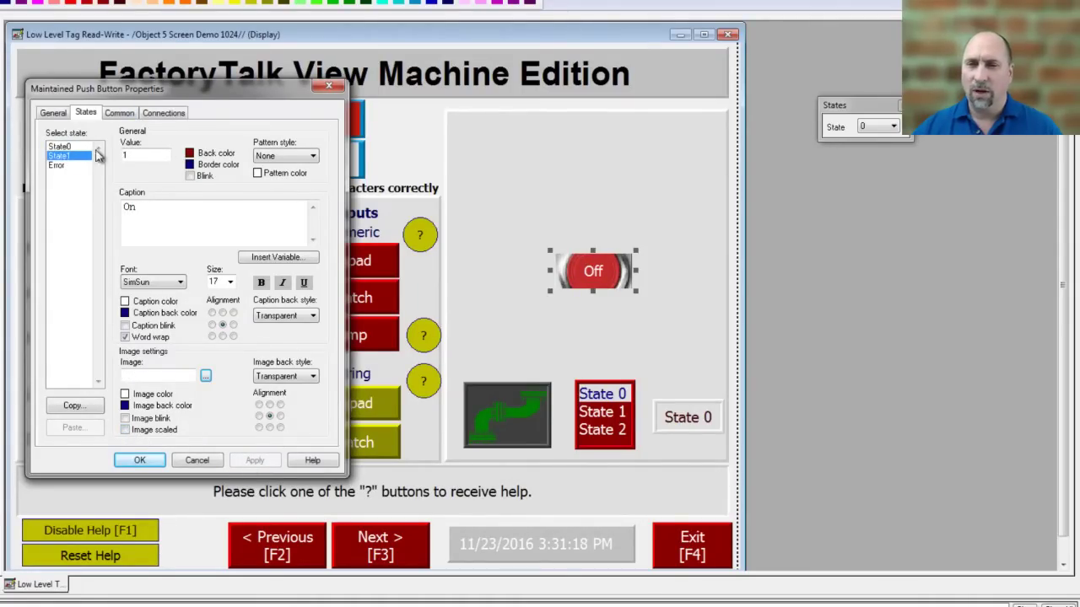
left_click(206, 375)
left_click(323, 229)
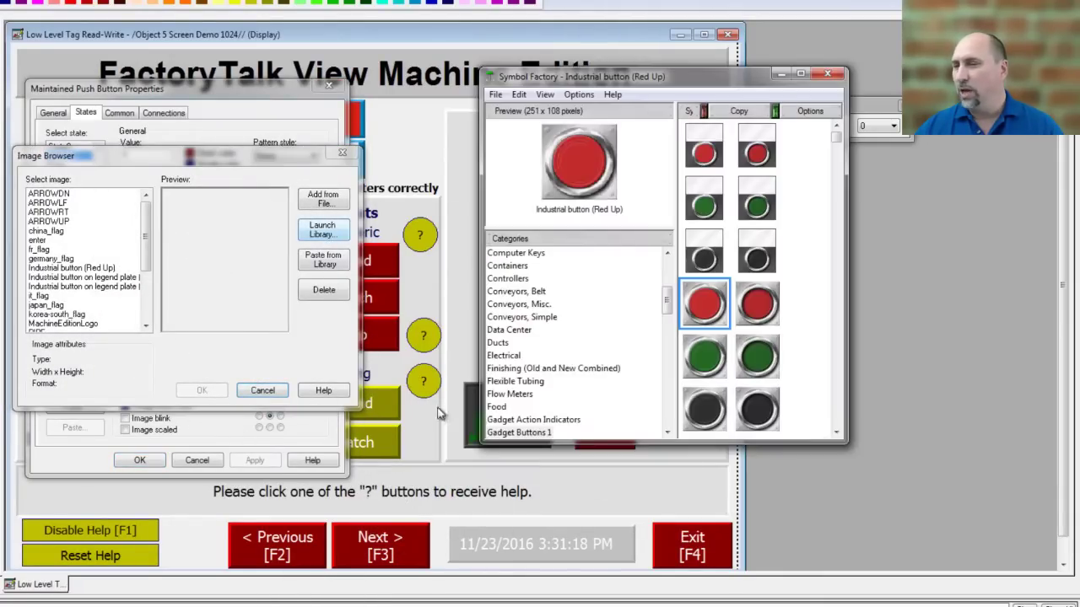
left_click(759, 309)
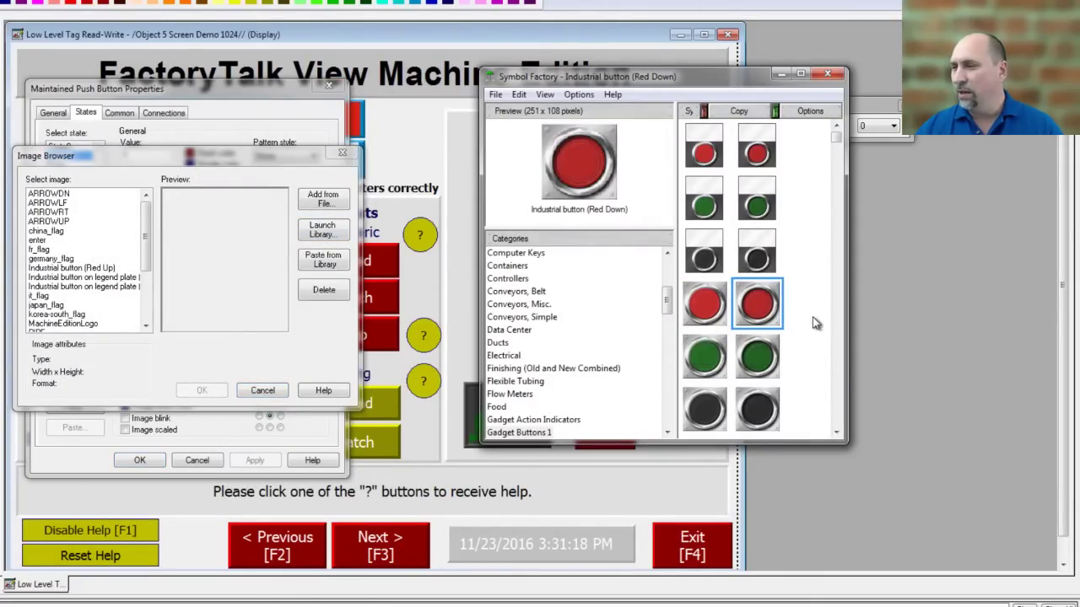
Paste the Industrial button (Red Down) image, apply it to State1, and close the properties.
left_click(728, 111)
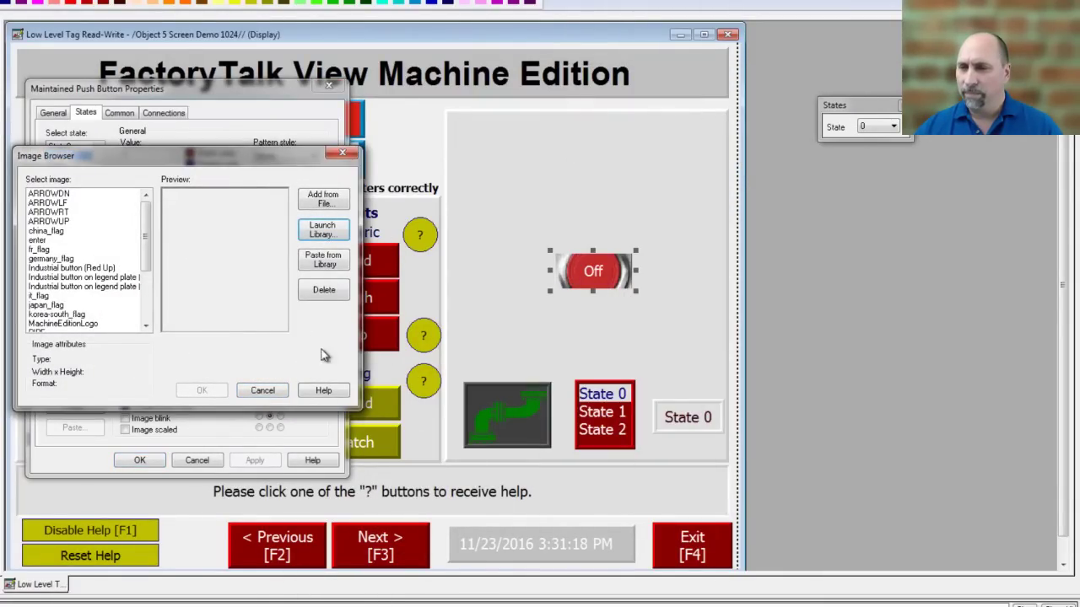
left_click(323, 260)
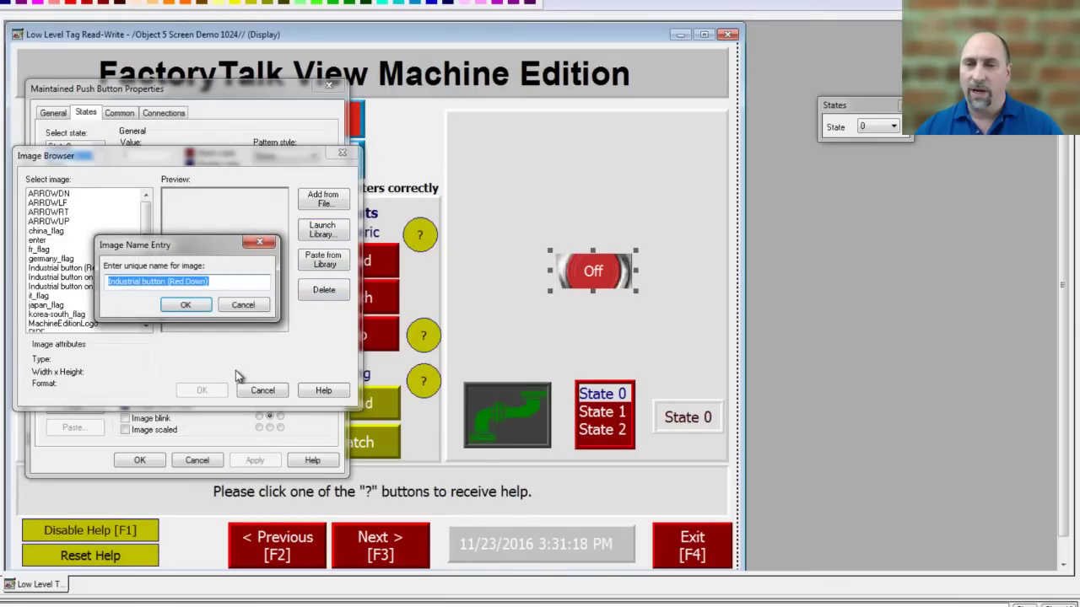
left_click(187, 307)
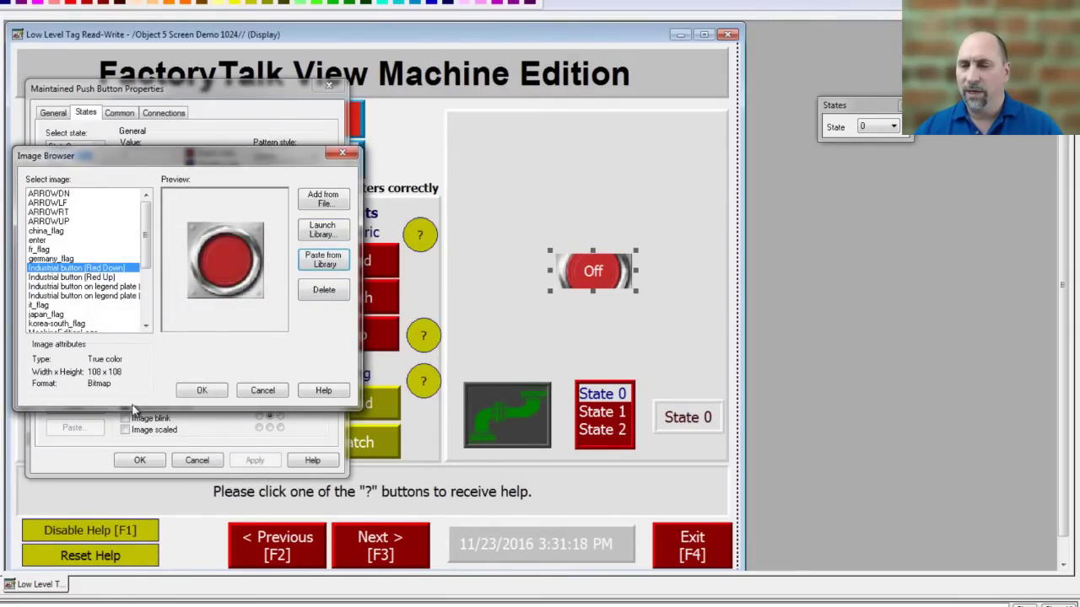
left_click(201, 391)
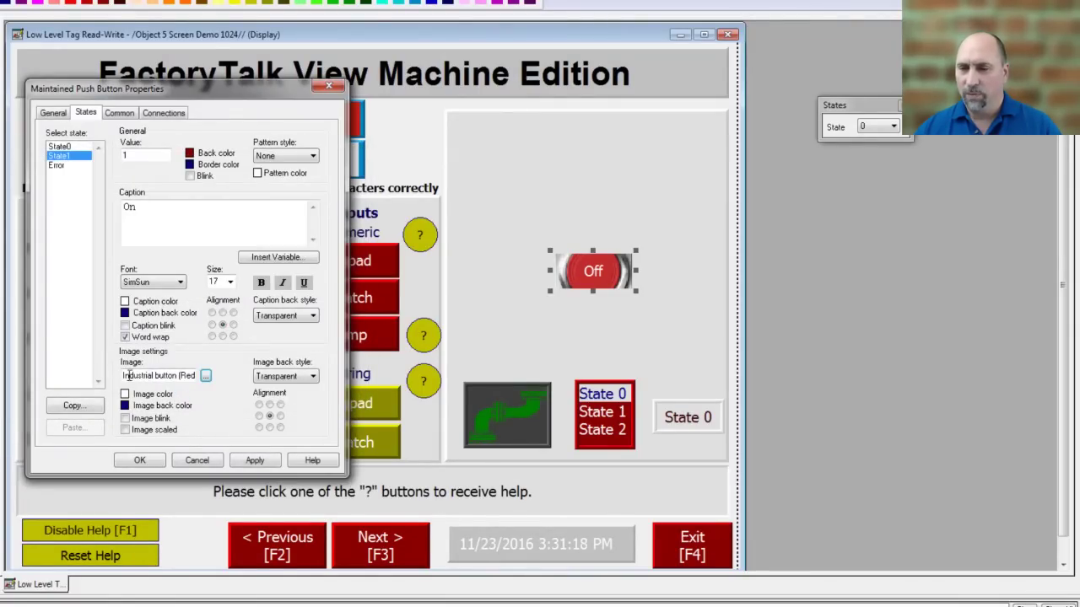
left_click(255, 460)
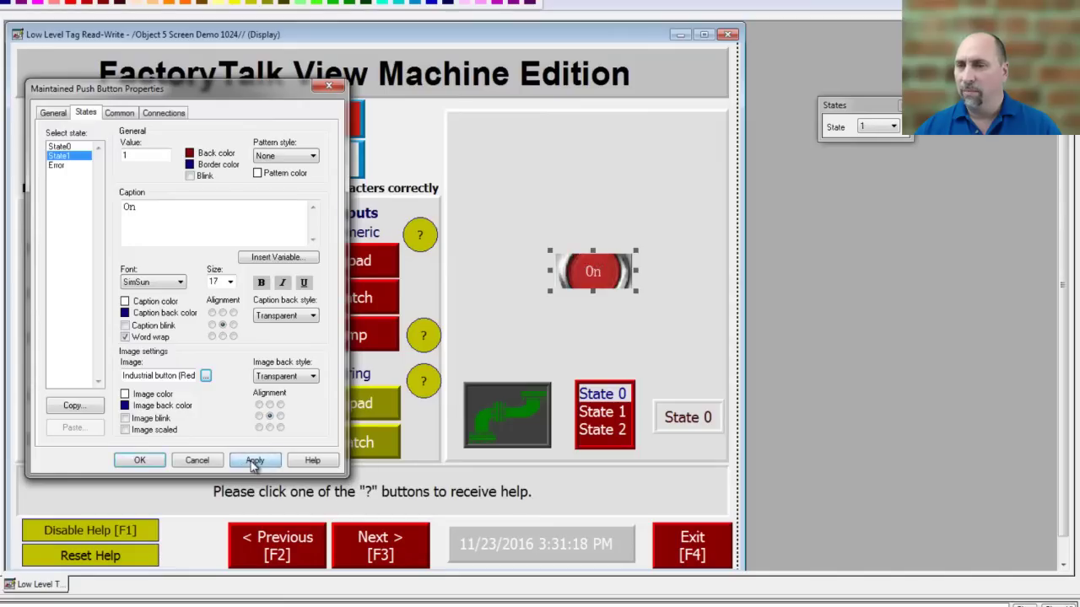
left_click(140, 461)
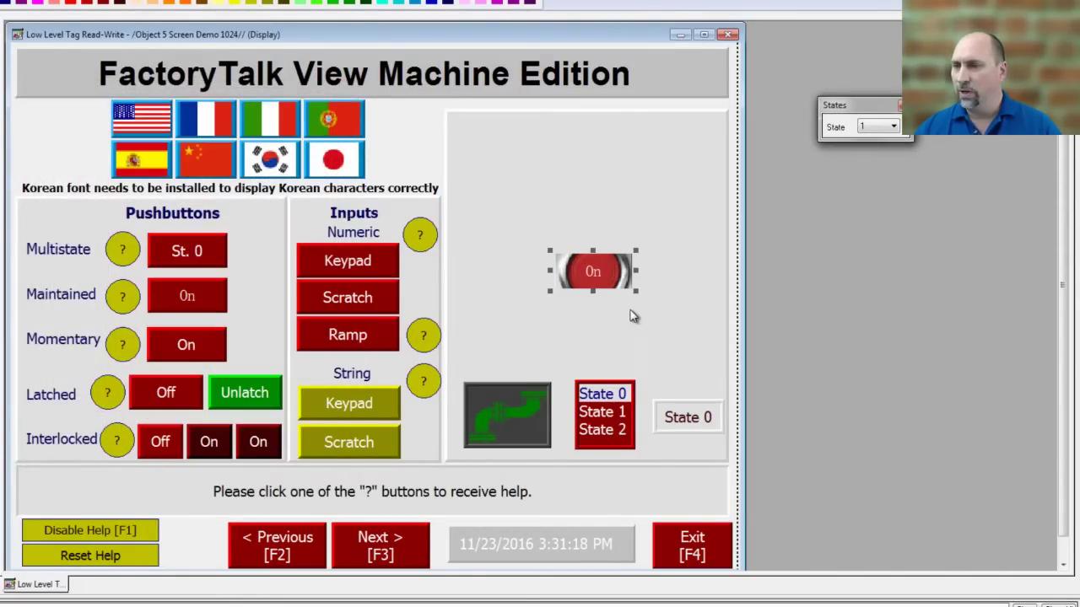
Enlarge and reposition the red pushbutton, then dock the States toolbar beneath the colour toolbars.
left_click_drag(638, 293, 646, 342)
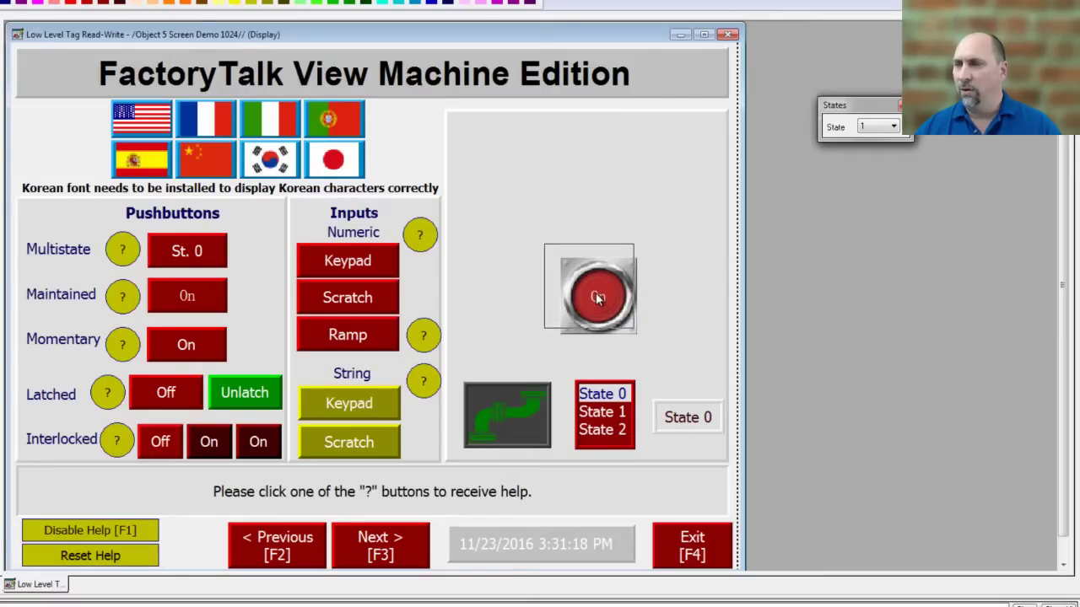
left_click_drag(596, 293, 586, 282)
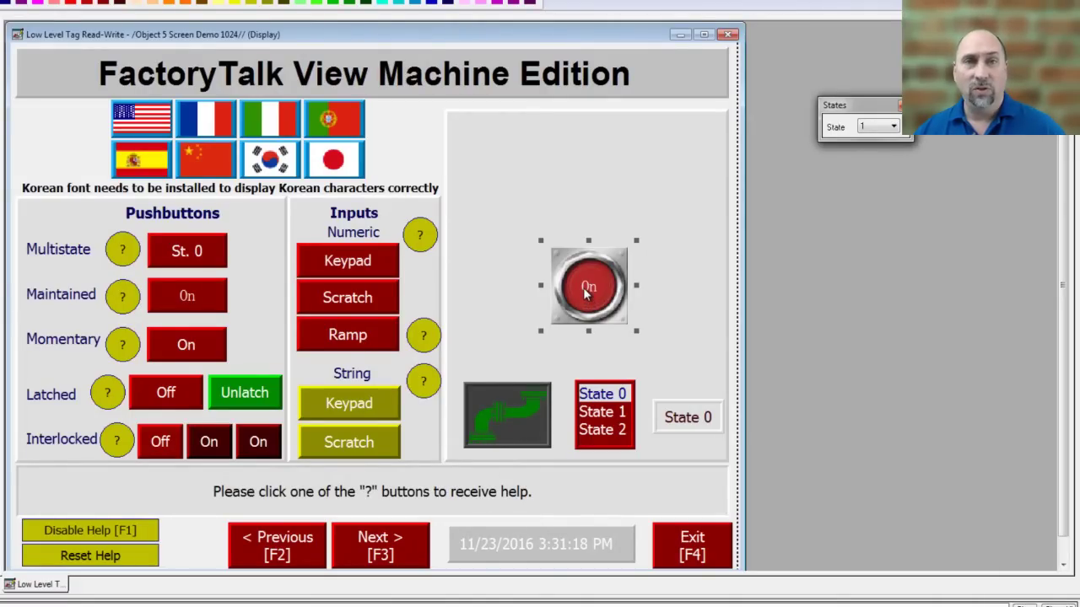
left_click_drag(825, 141, 500, 165)
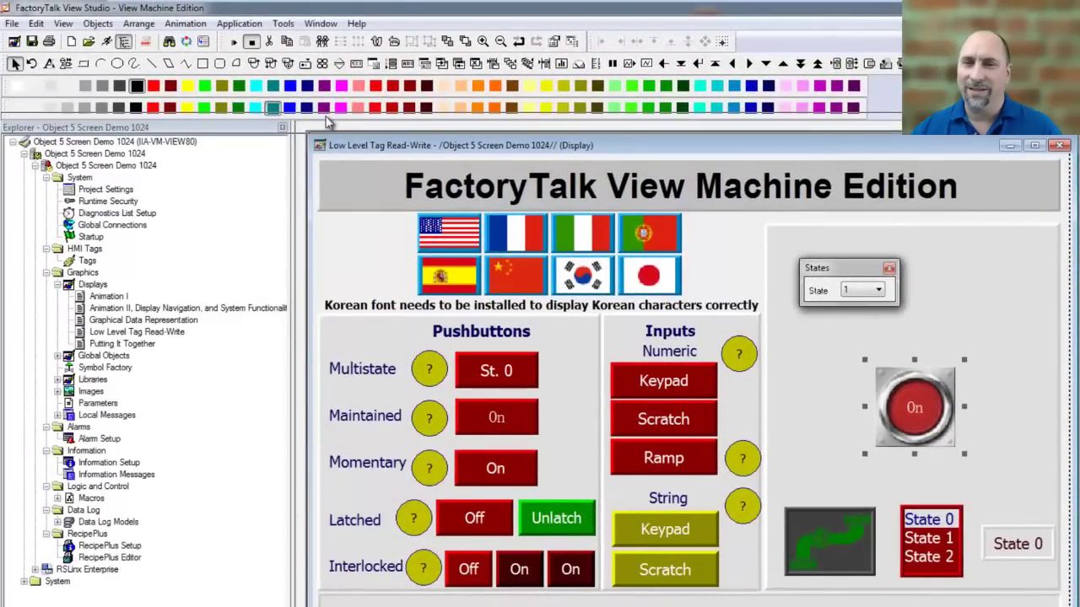
left_click_drag(329, 122, 331, 127)
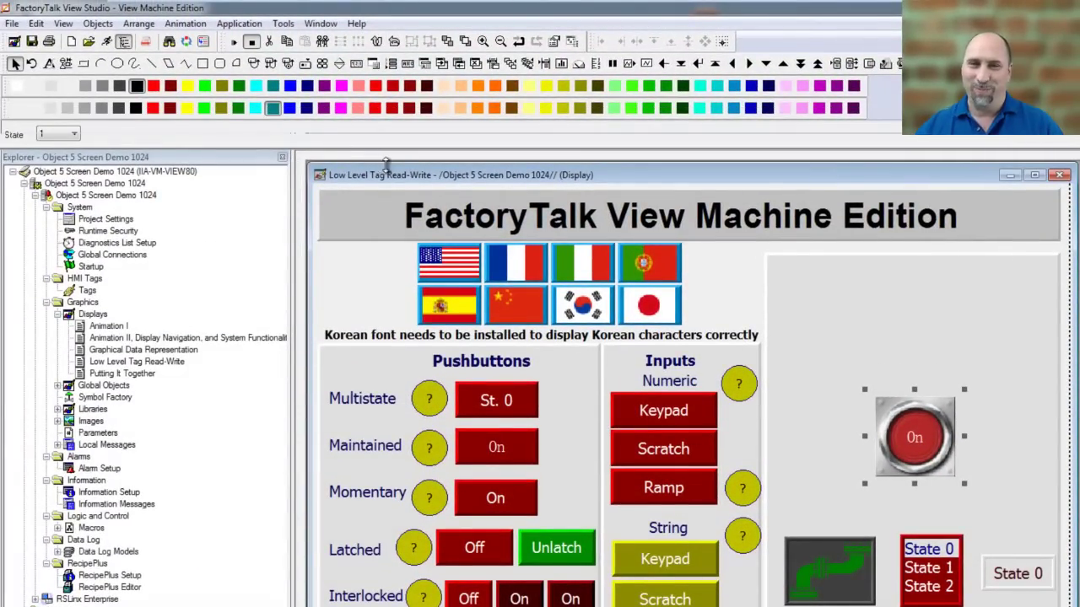
Float the States toolbar over the right panel and check the View toolbar options.
left_click_drag(238, 144, 528, 308)
left_click_drag(488, 312, 930, 280)
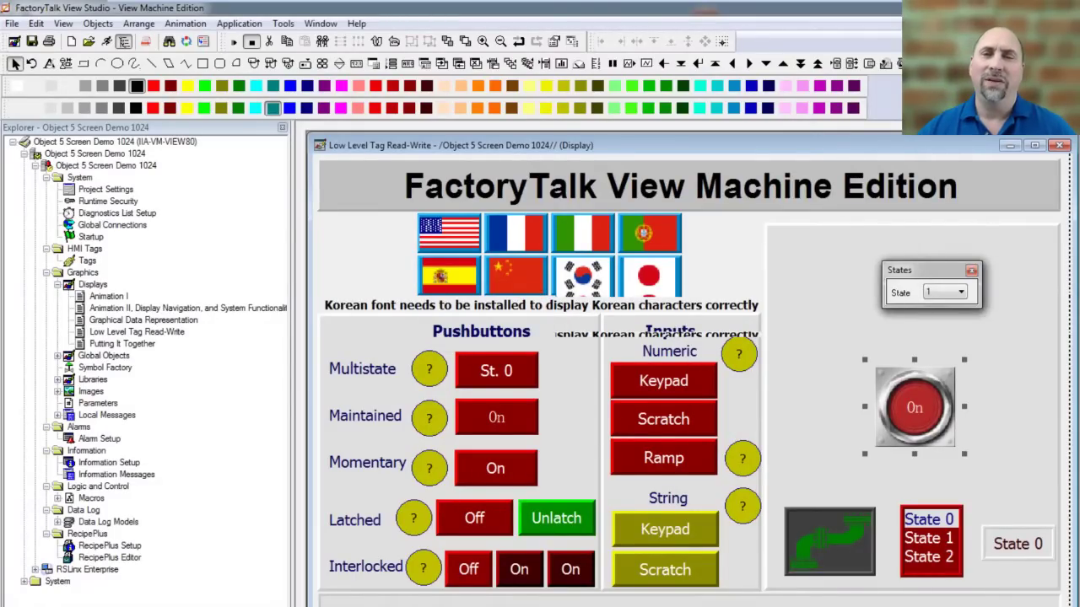
left_click(63, 24)
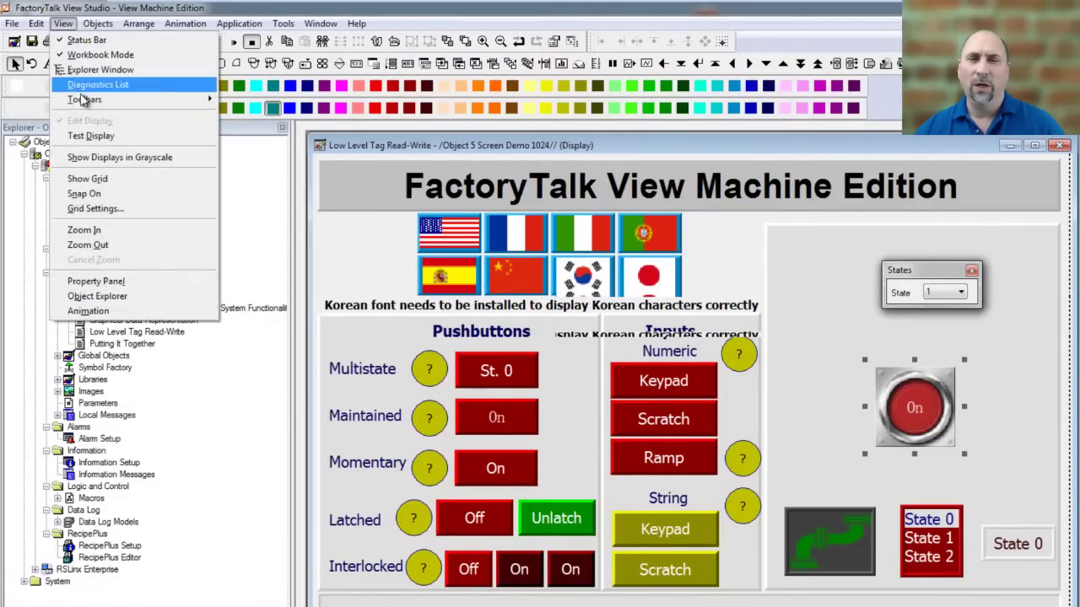
mouse_move(88, 100)
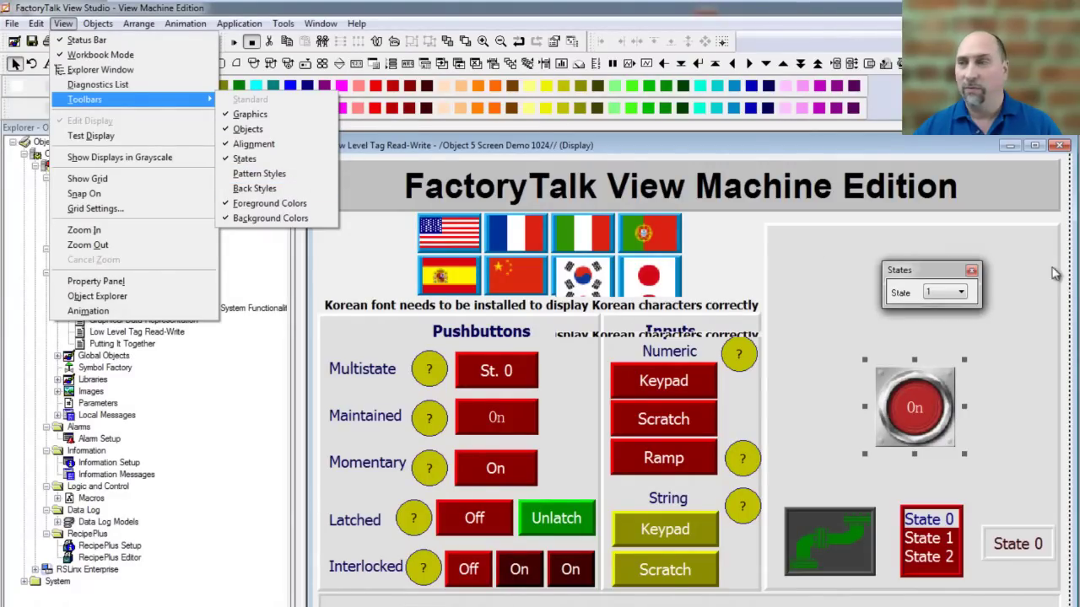
left_click(1069, 288)
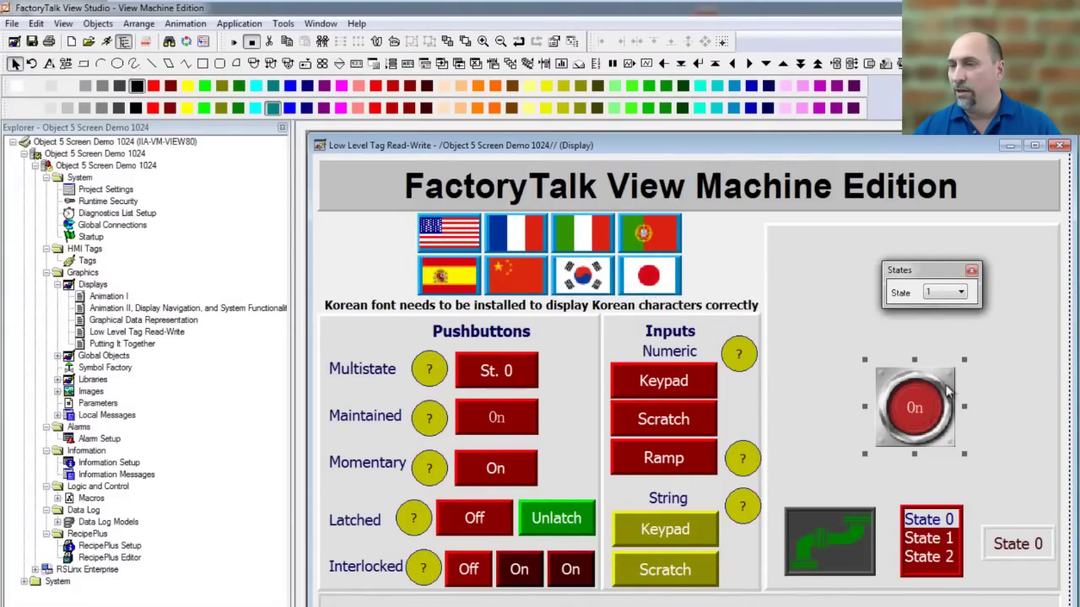
Preview the pushbutton in state 1, then close the States toolbar.
left_click(959, 292)
left_click(956, 314)
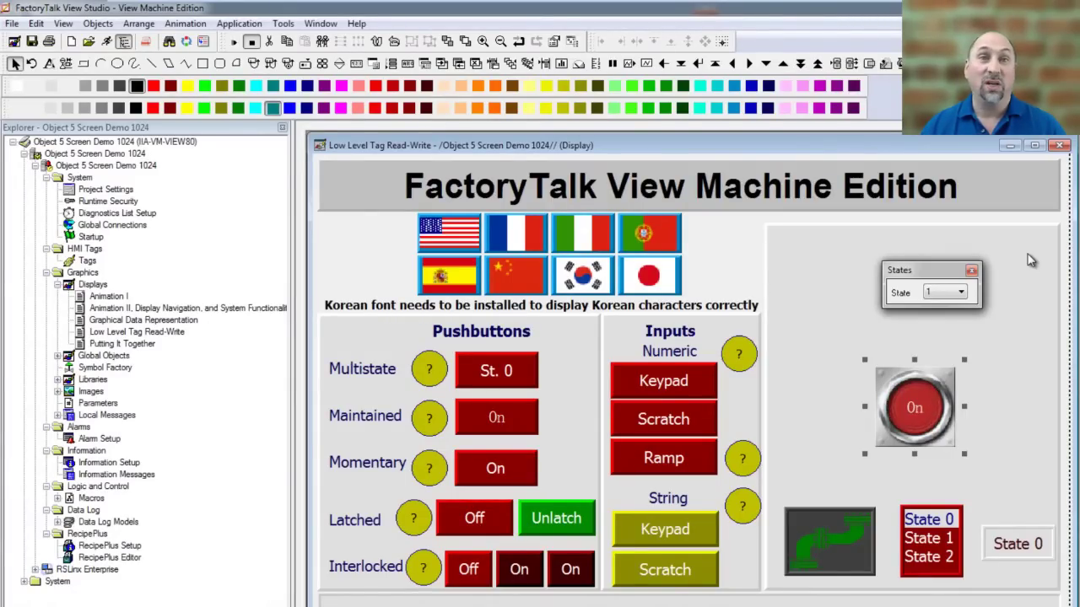
left_click(973, 271)
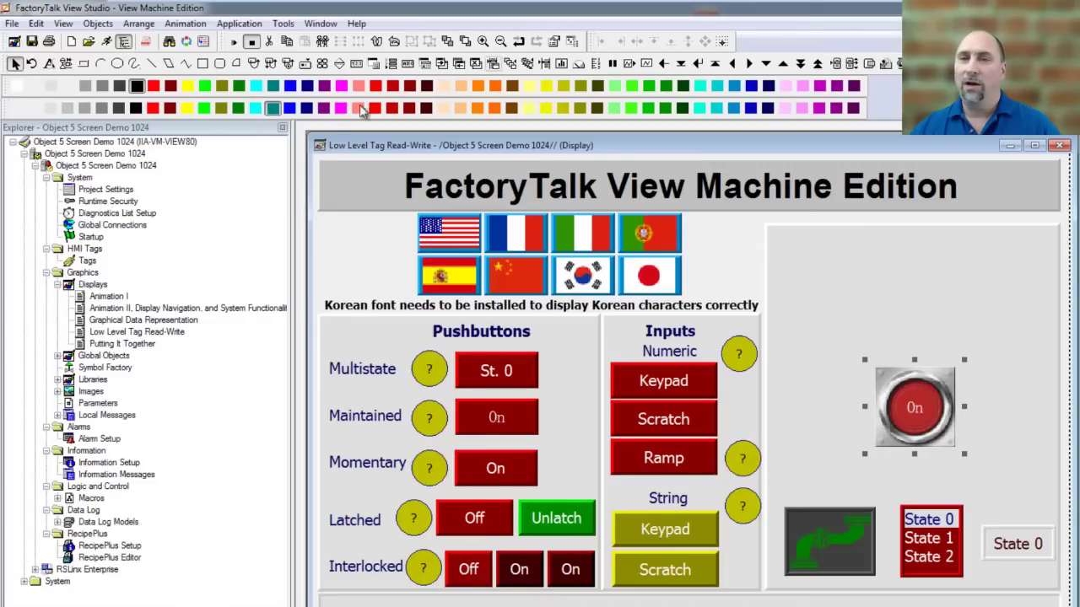
Test-run the display and toggle the red pushbutton between Off and On several times.
left_click(233, 43)
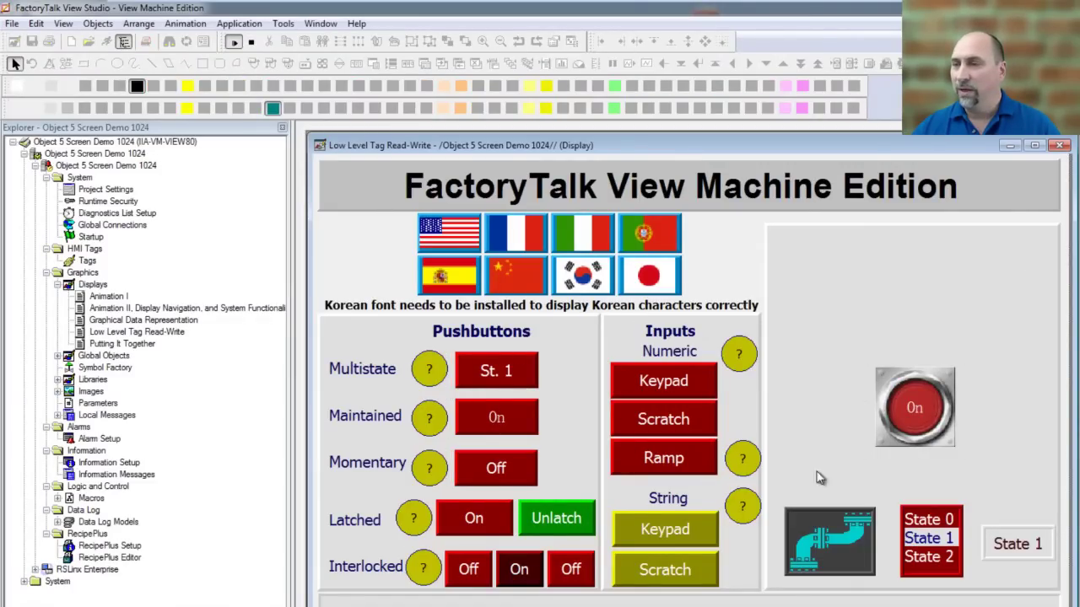
left_click(918, 419)
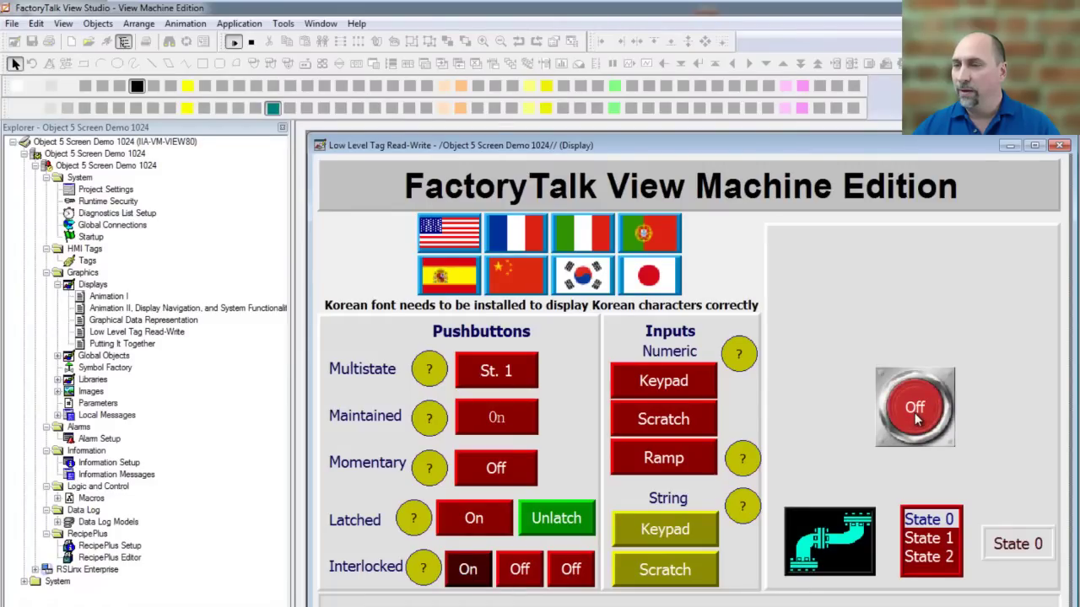
left_click(919, 414)
left_click(918, 413)
left_click(918, 414)
left_click(922, 421)
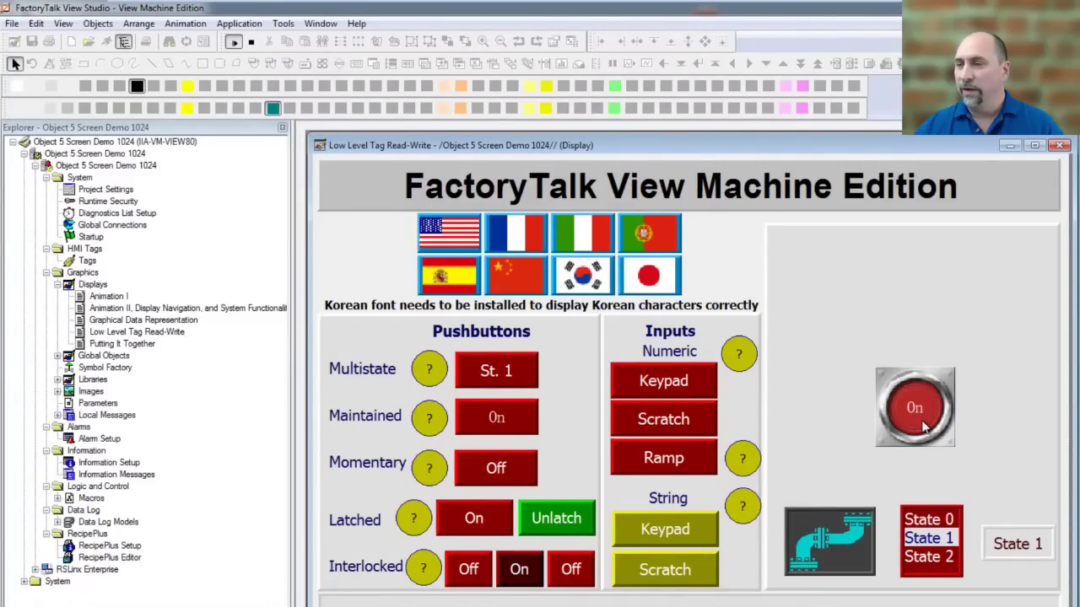
left_click(922, 421)
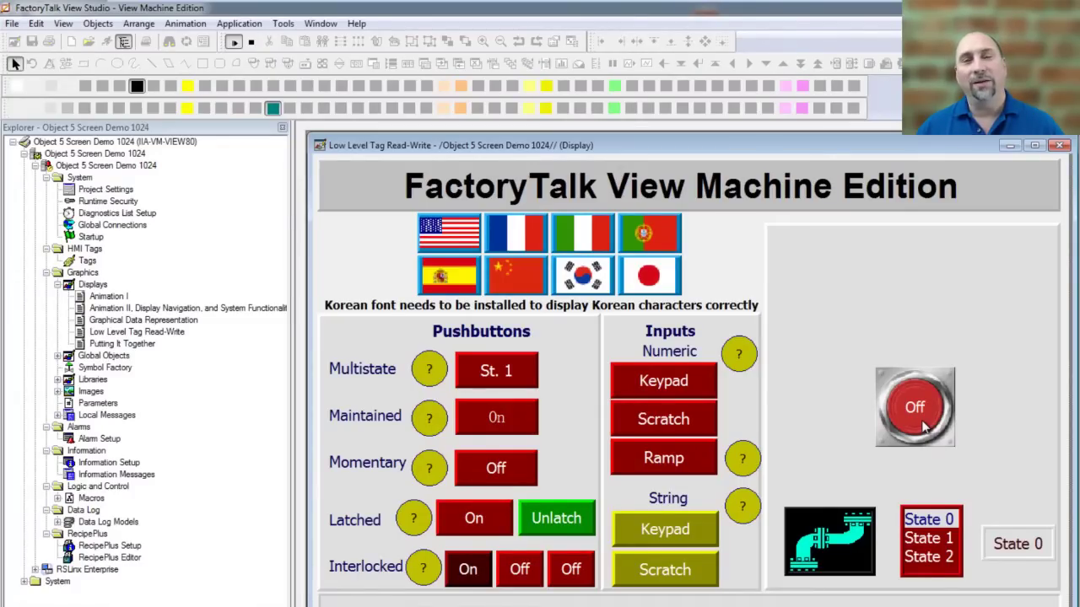